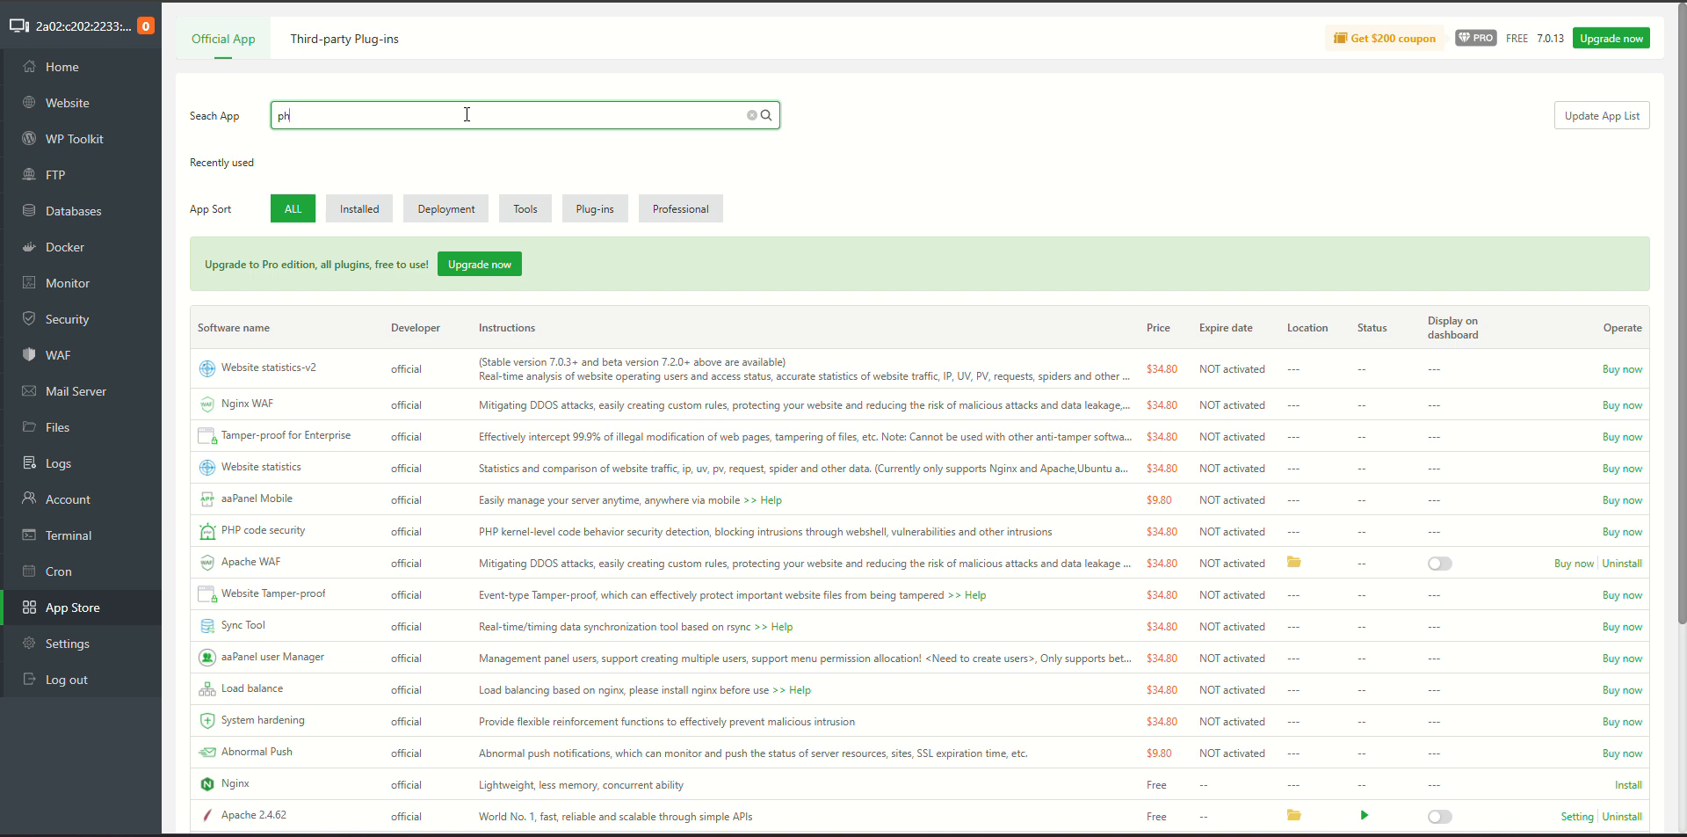
Search the app store for "php" and open the extension list in the PHP-8.2 settings.
{"action": "type", "text": "p"}
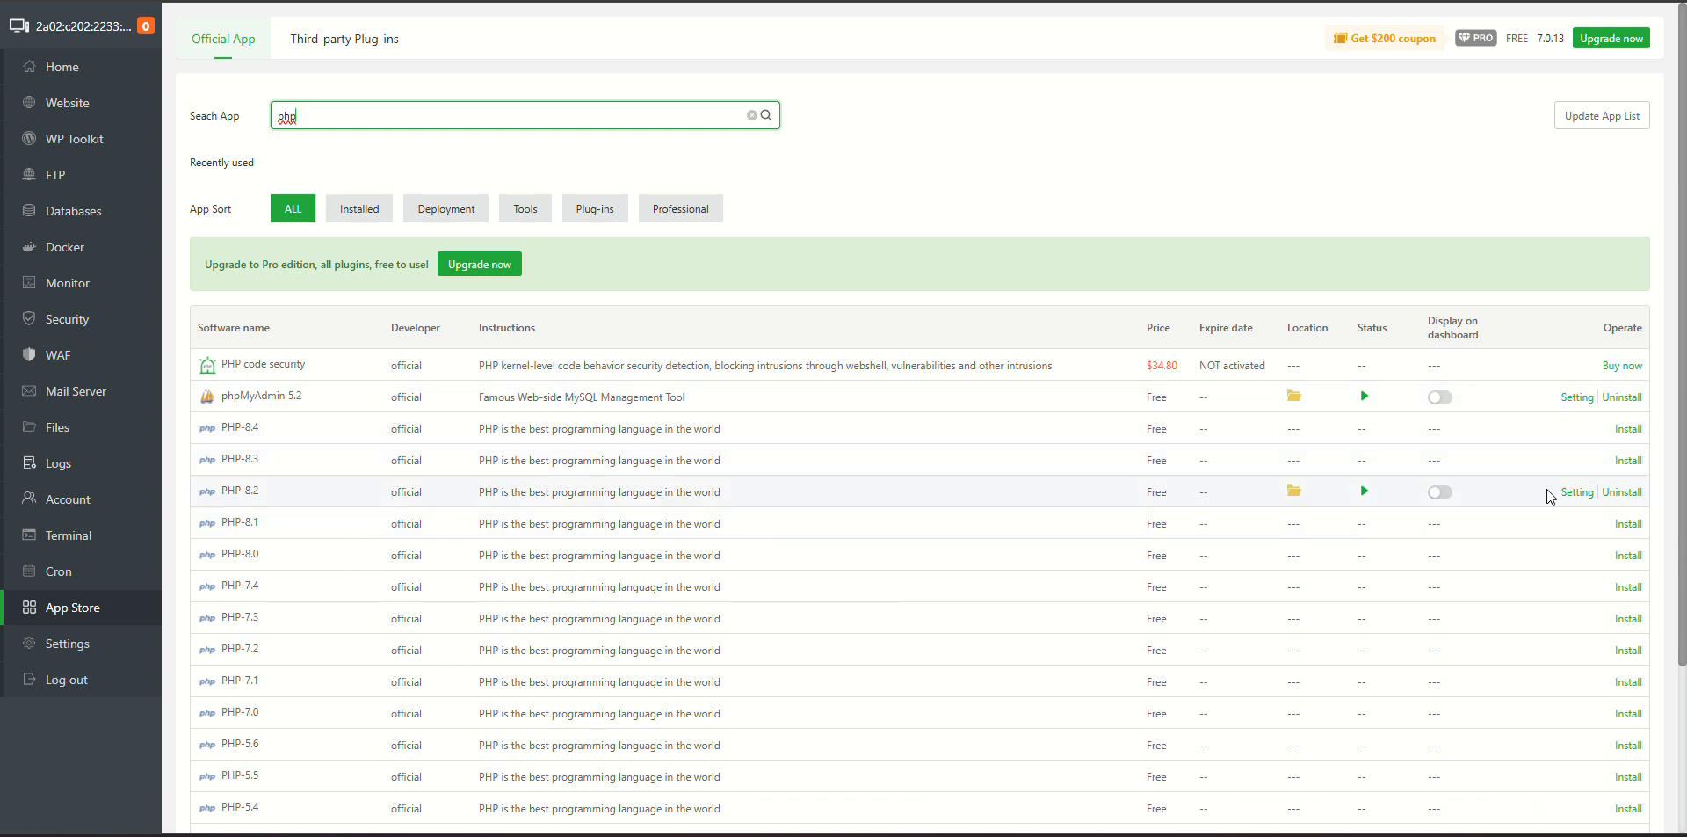
{"action": "left_click", "coordinate": [1578, 492]}
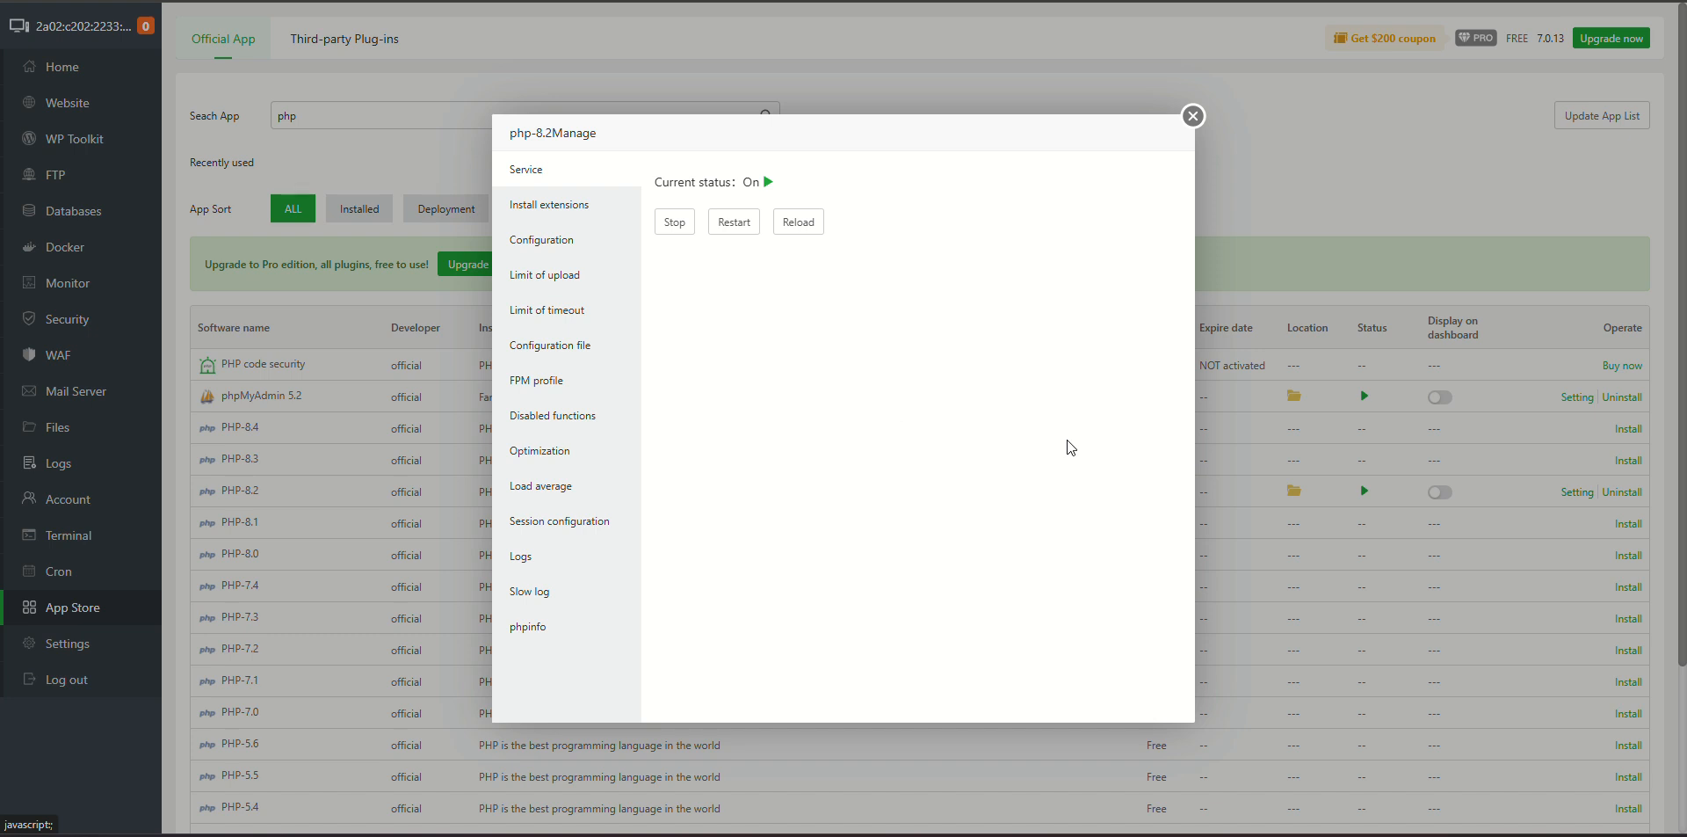
{"action": "left_click", "coordinate": [566, 211]}
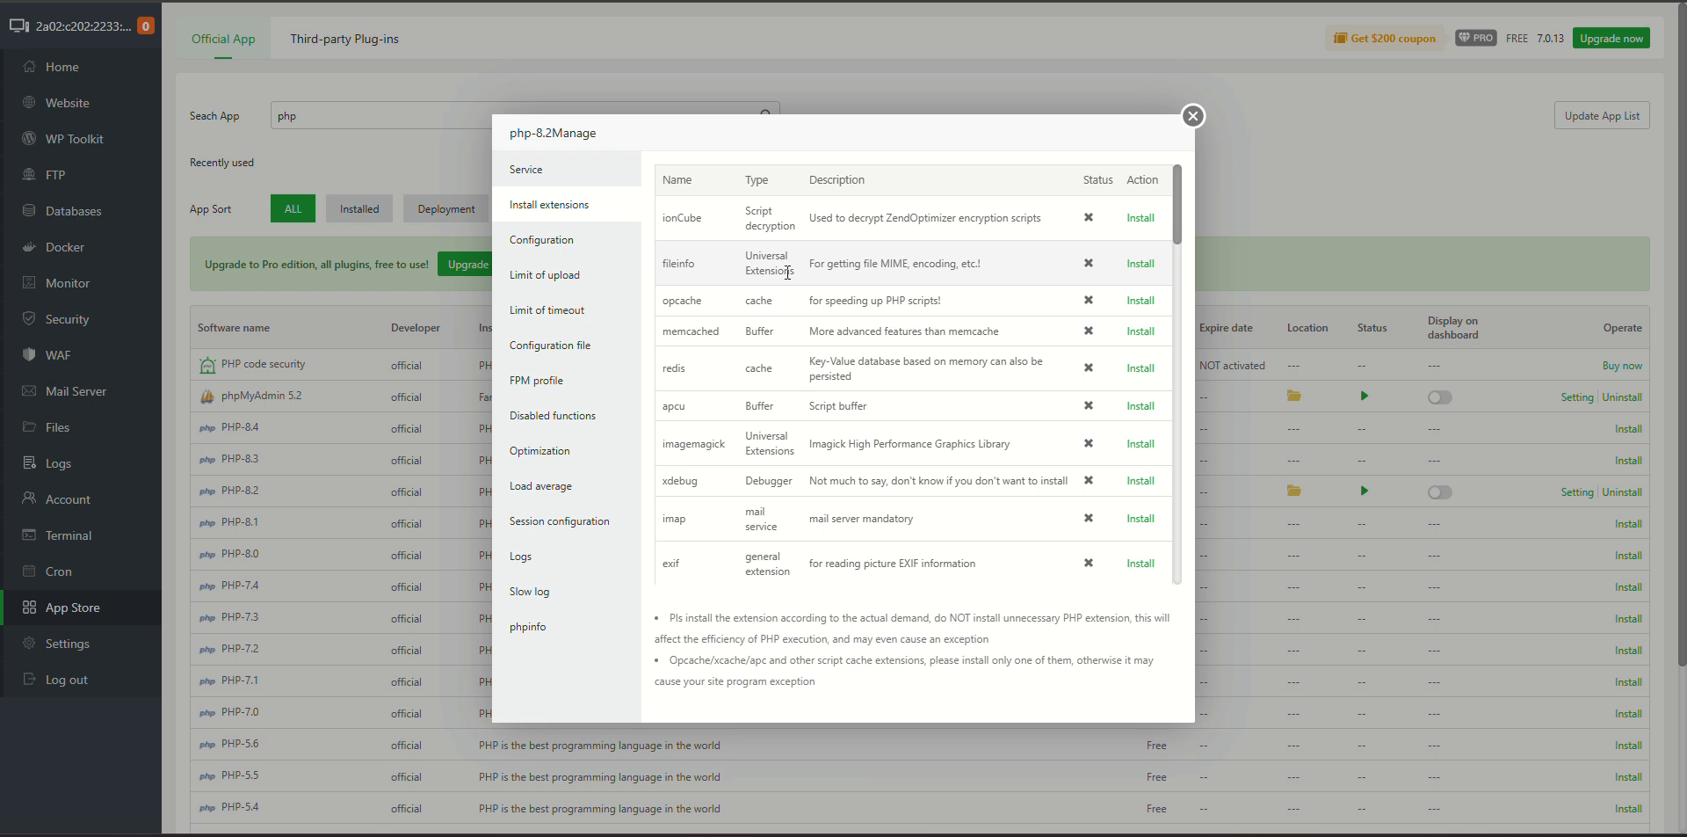
Install the fileinfo and exif extensions for PHP-8.2.
{"action": "left_click", "coordinate": [1139, 265]}
{"action": "left_click", "coordinate": [940, 457]}
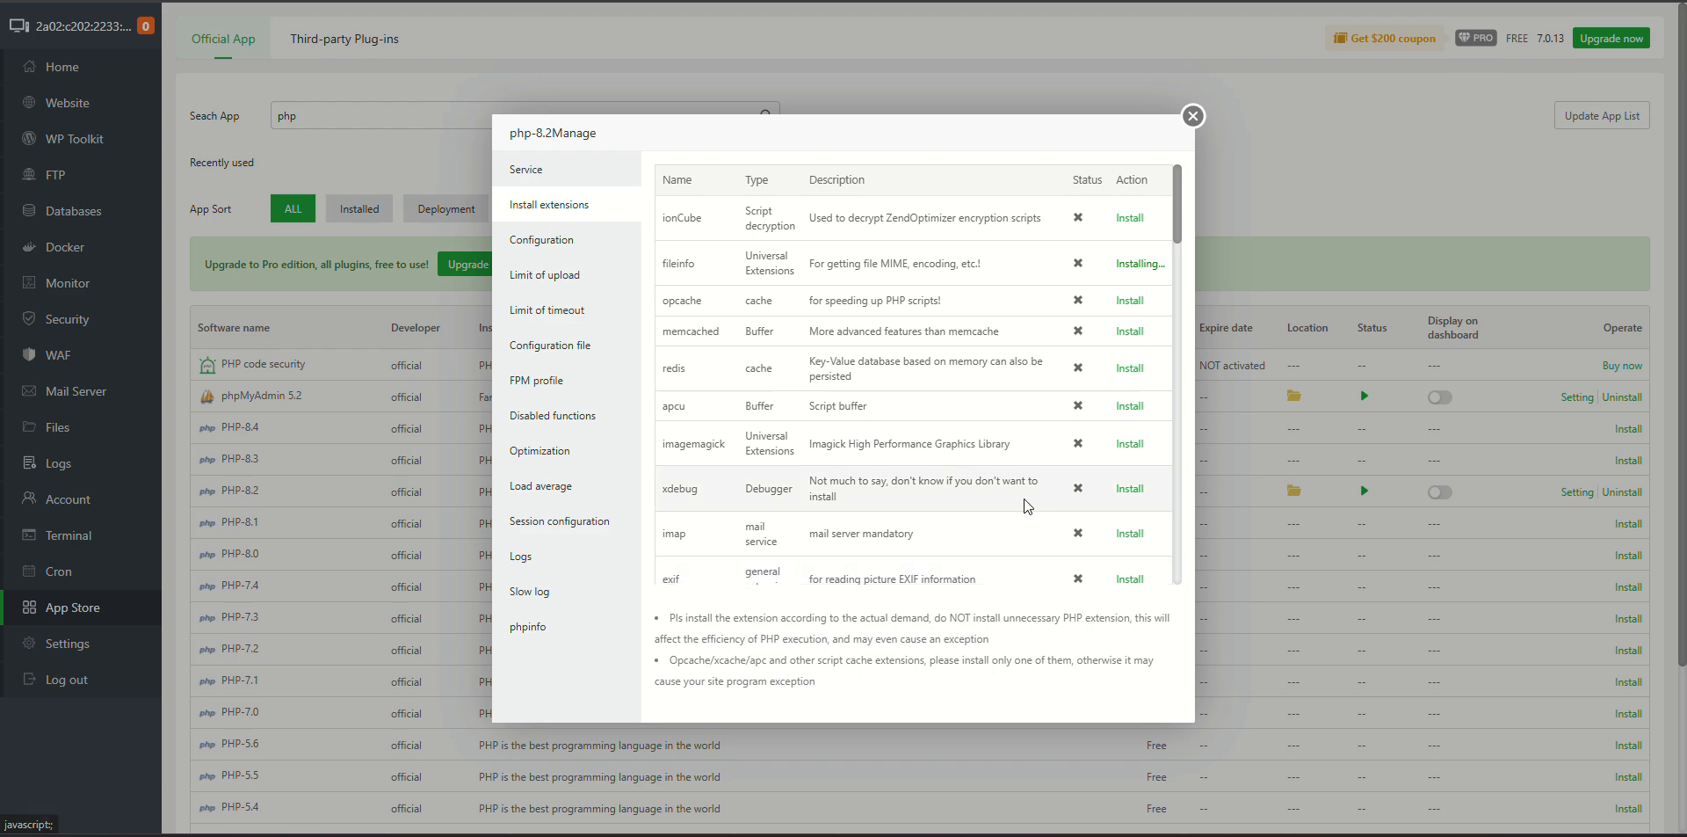
{"action": "scroll", "coordinate": [1025, 498], "scroll_direction": "down", "scroll_amount": 1}
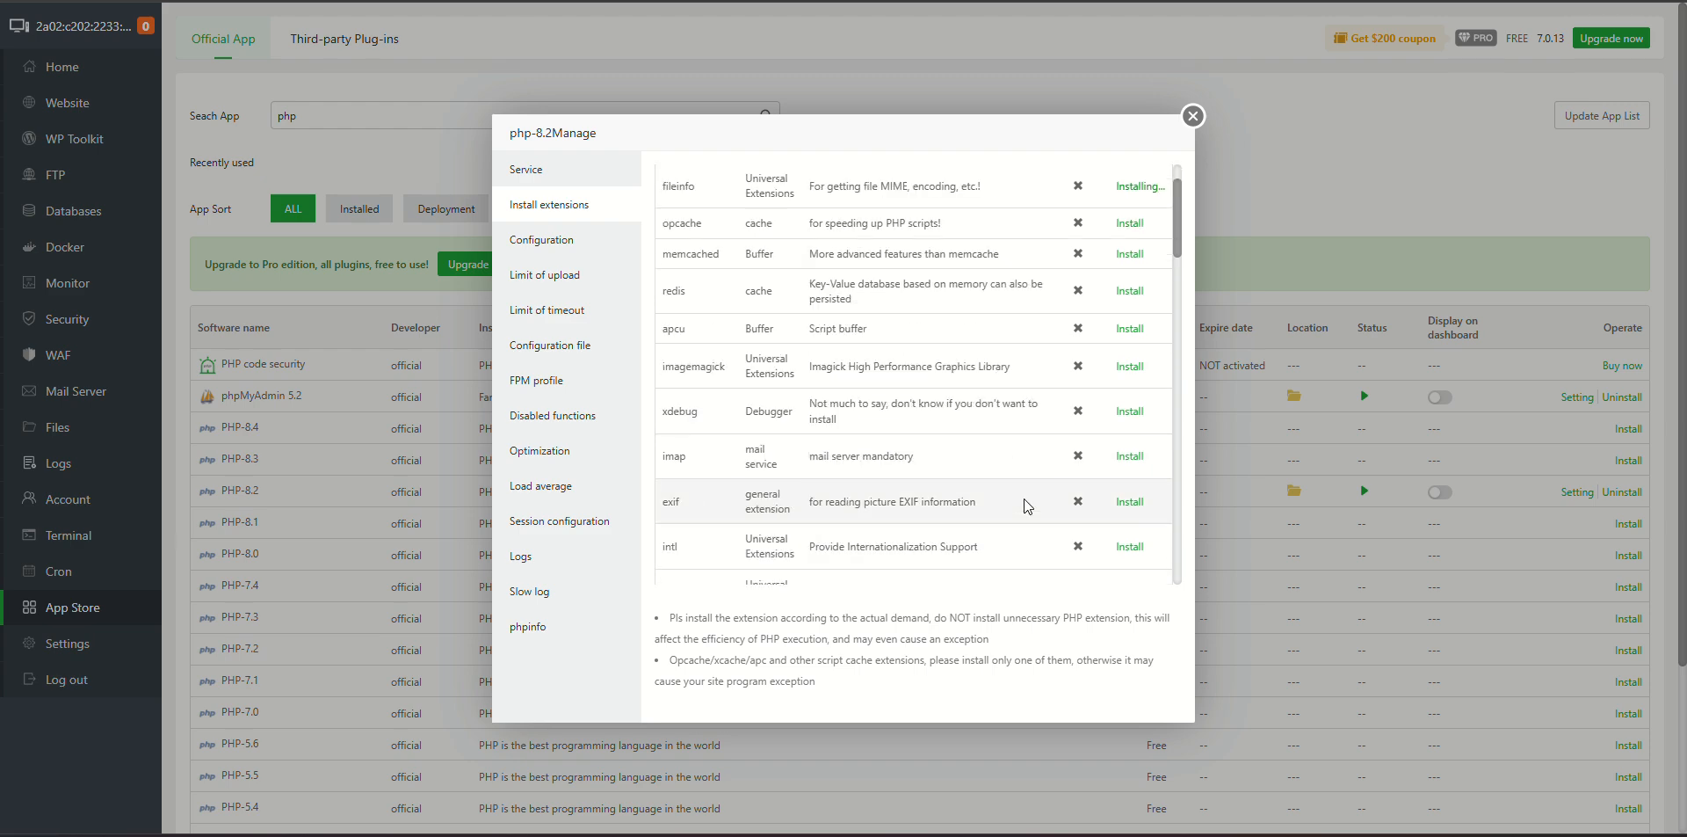
{"action": "left_click", "coordinate": [1137, 501]}
{"action": "left_click", "coordinate": [937, 465]}
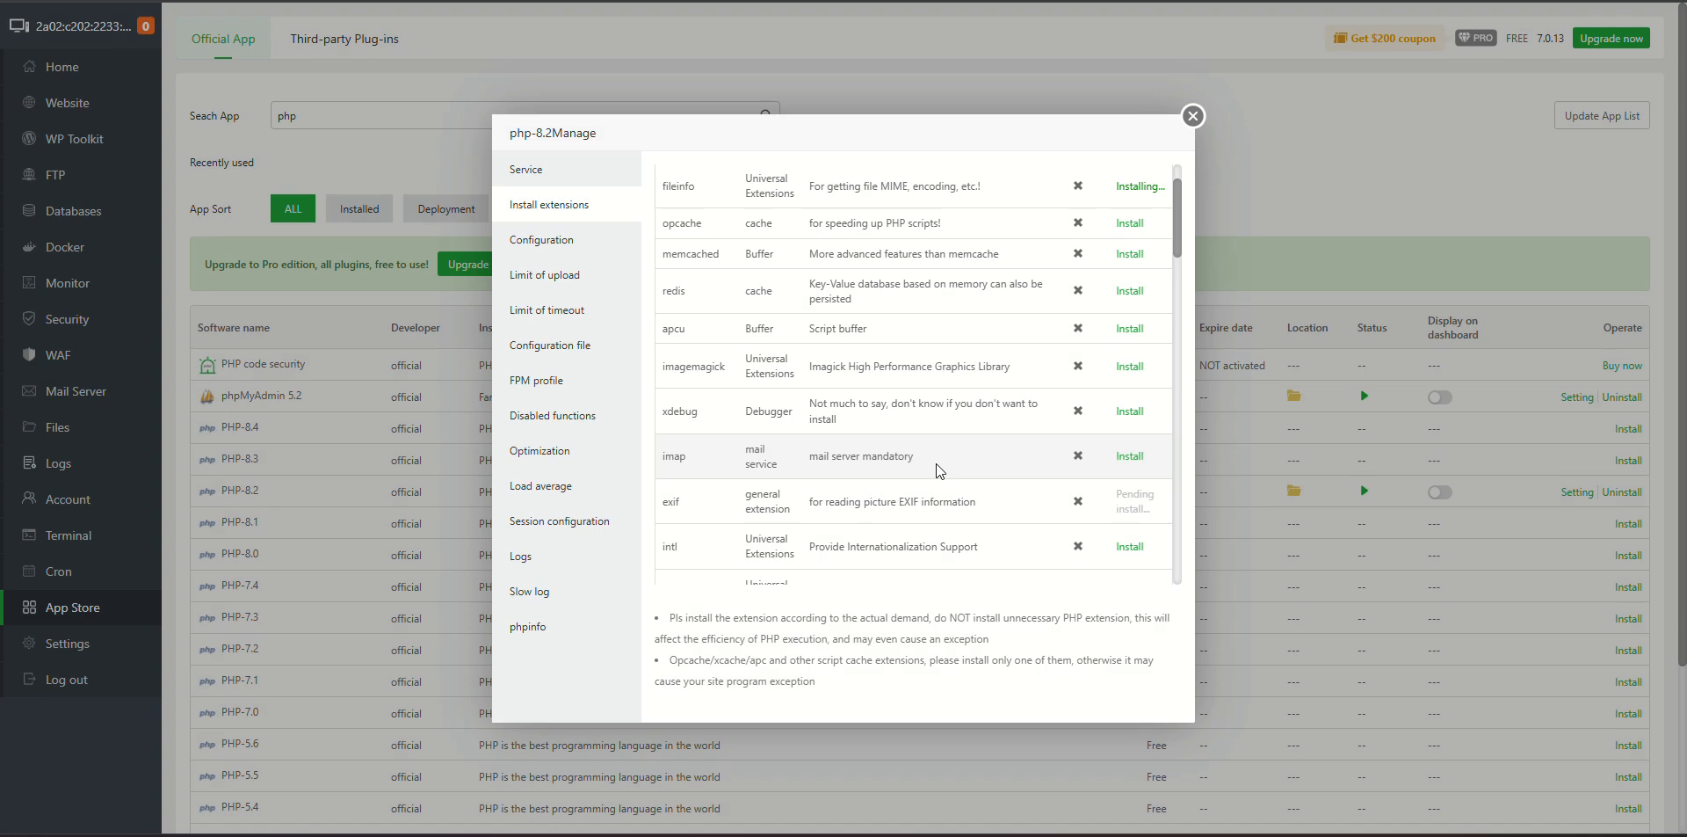
{"action": "scroll", "coordinate": [936, 462], "scroll_direction": "up", "scroll_amount": 1}
{"action": "scroll", "coordinate": [941, 461], "scroll_direction": "down", "scroll_amount": 1}
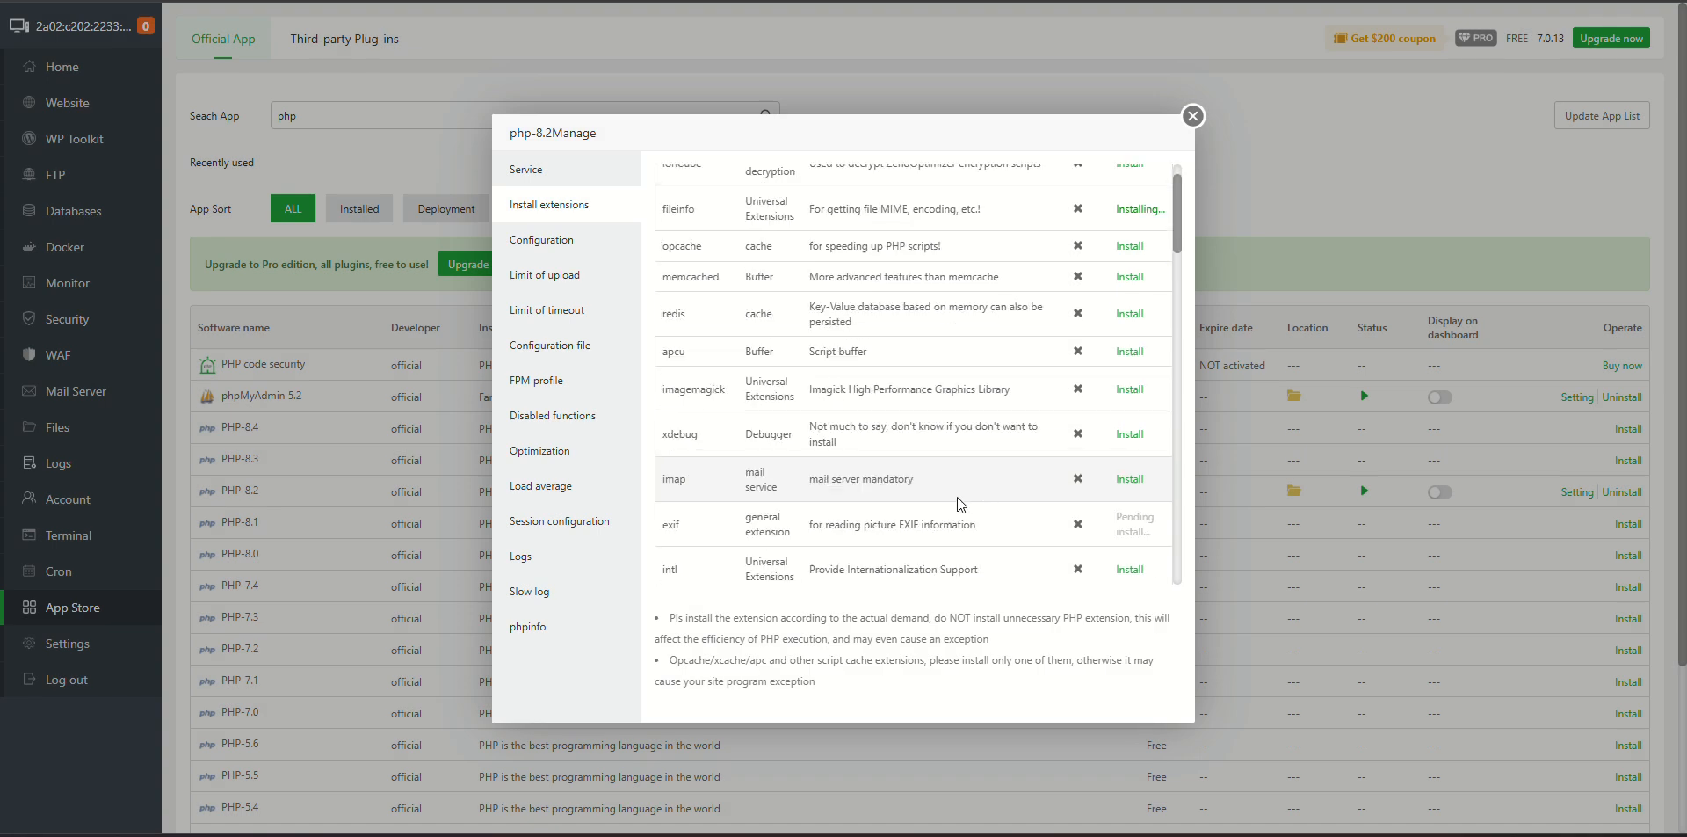
{"action": "scroll", "coordinate": [931, 330], "scroll_direction": "up", "scroll_amount": 1}
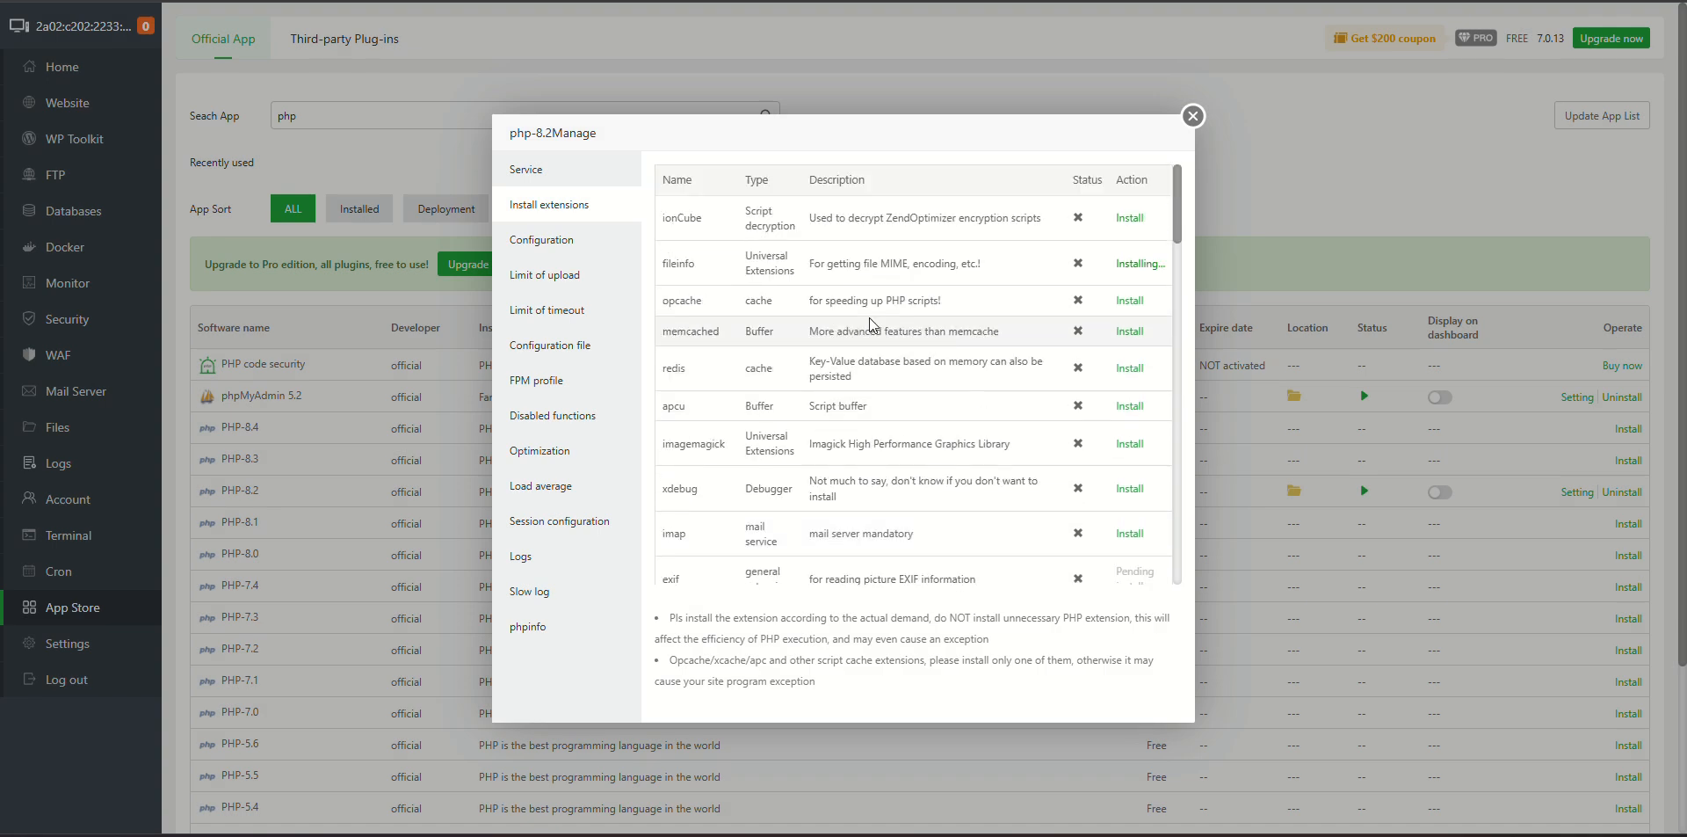
Set memory_limit, post_max_size and upload_max_filesize to 1024M in the PHP-8.2 configuration and save the changes.
{"action": "left_click", "coordinate": [557, 254]}
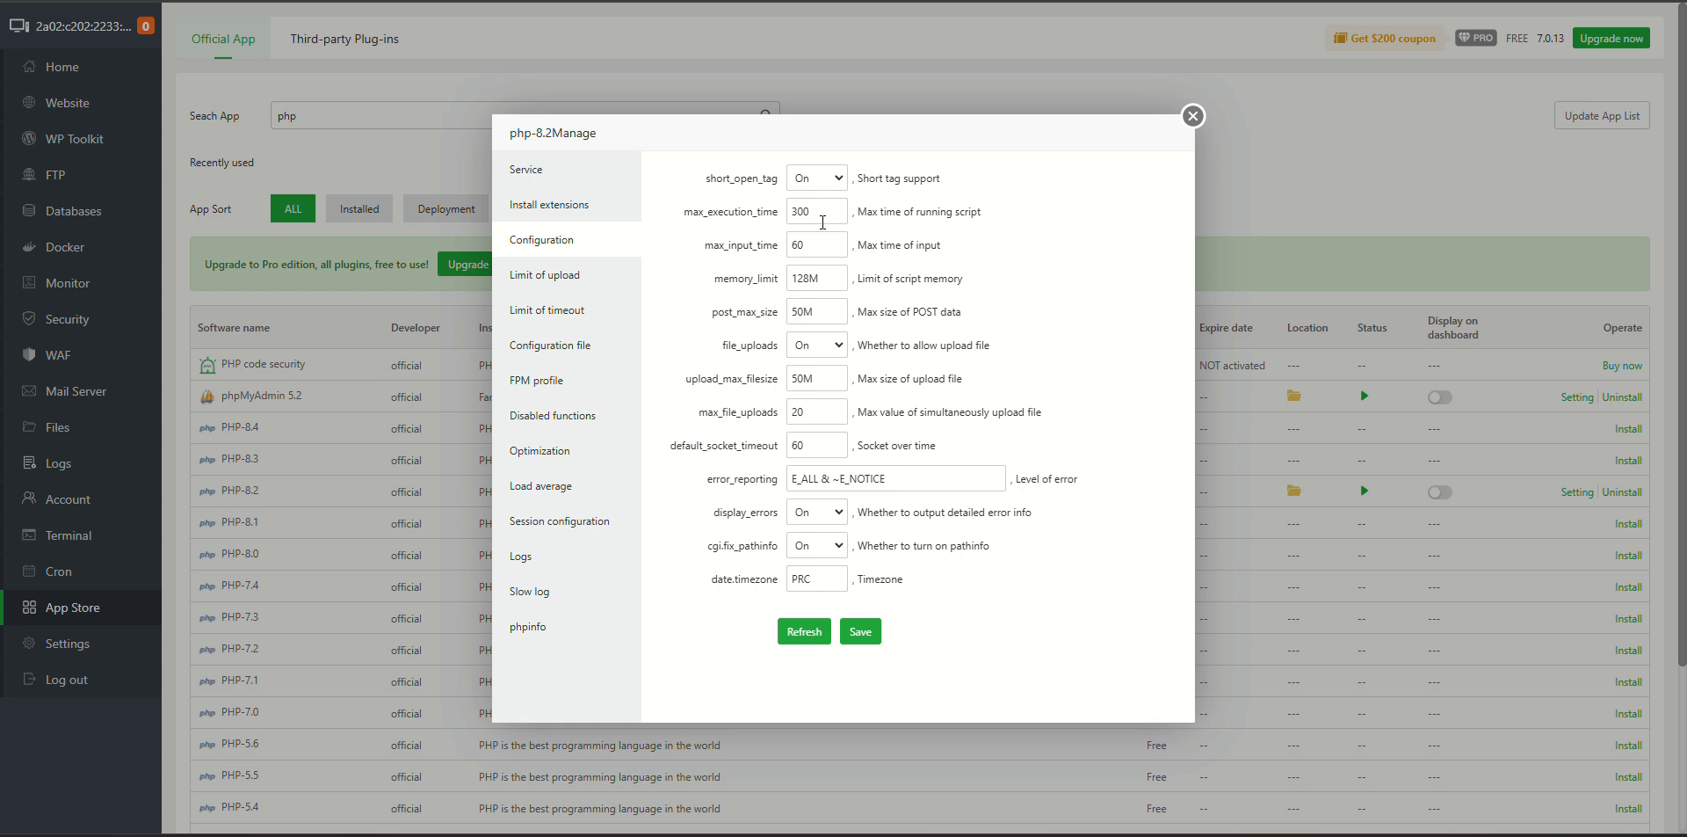
{"action": "double_click", "coordinate": [810, 277]}
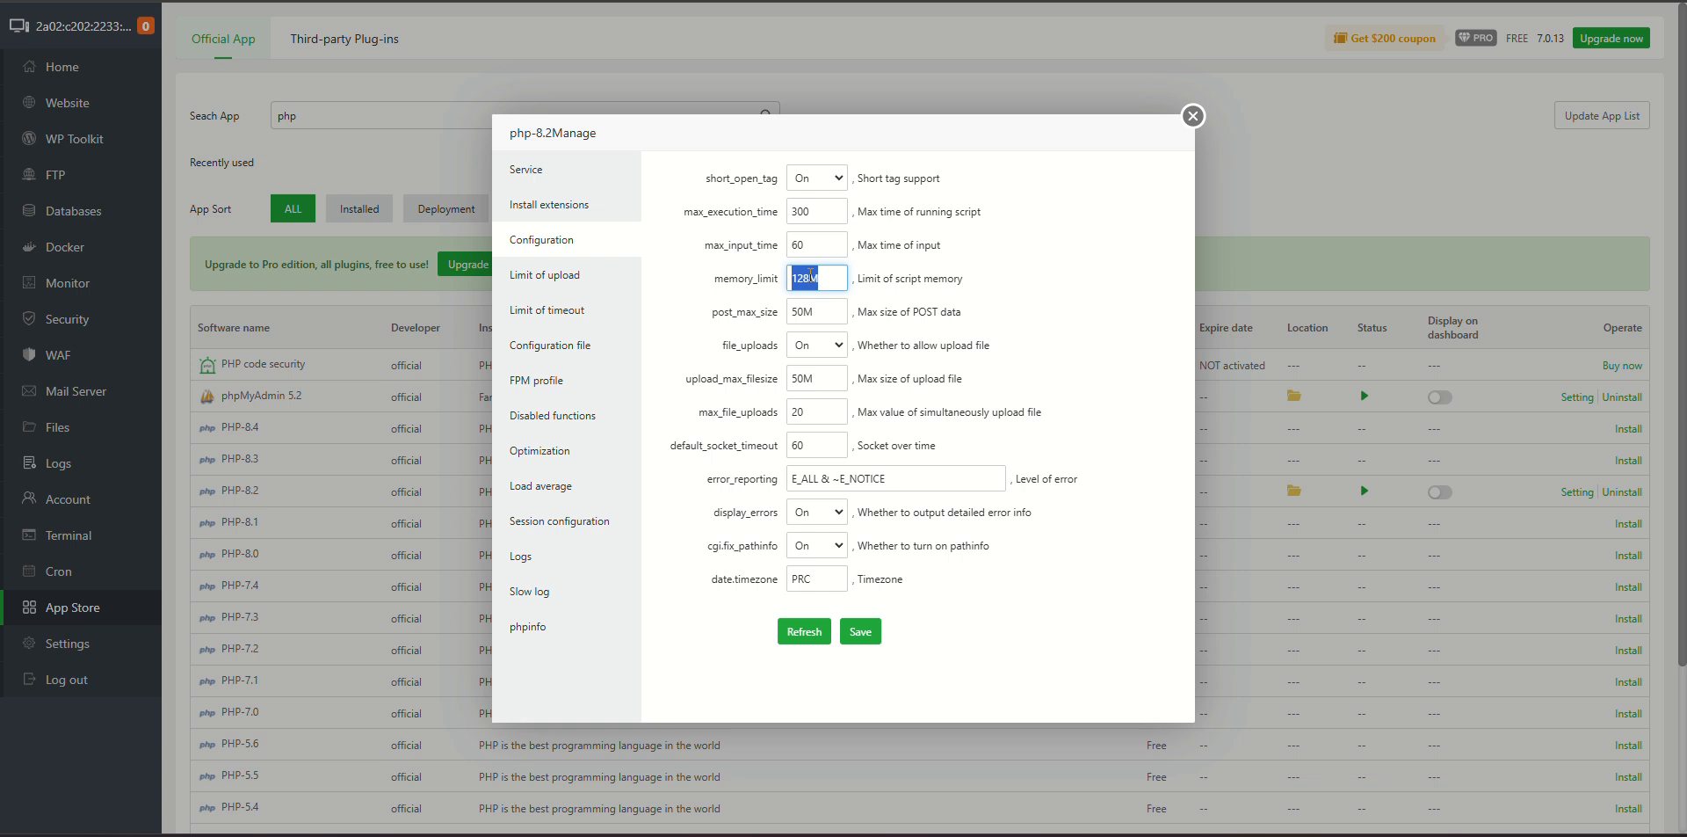
{"action": "type", "text": "1024M"}
{"action": "double_click", "coordinate": [803, 313]}
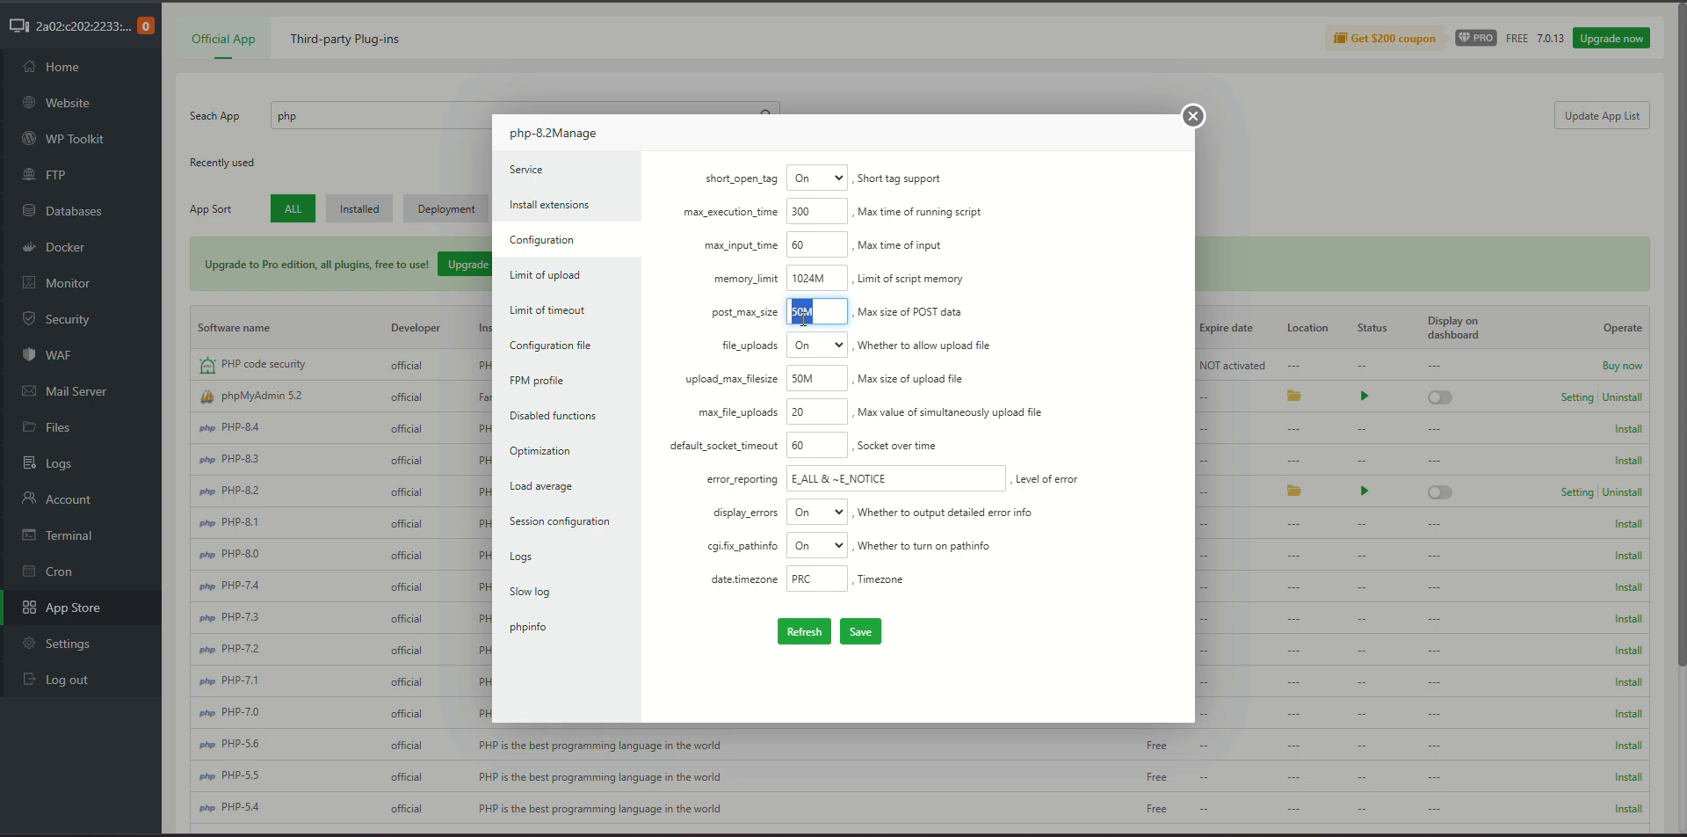
{"action": "type", "text": "1024M"}
{"action": "double_click", "coordinate": [809, 374]}
{"action": "type", "text": "1"}
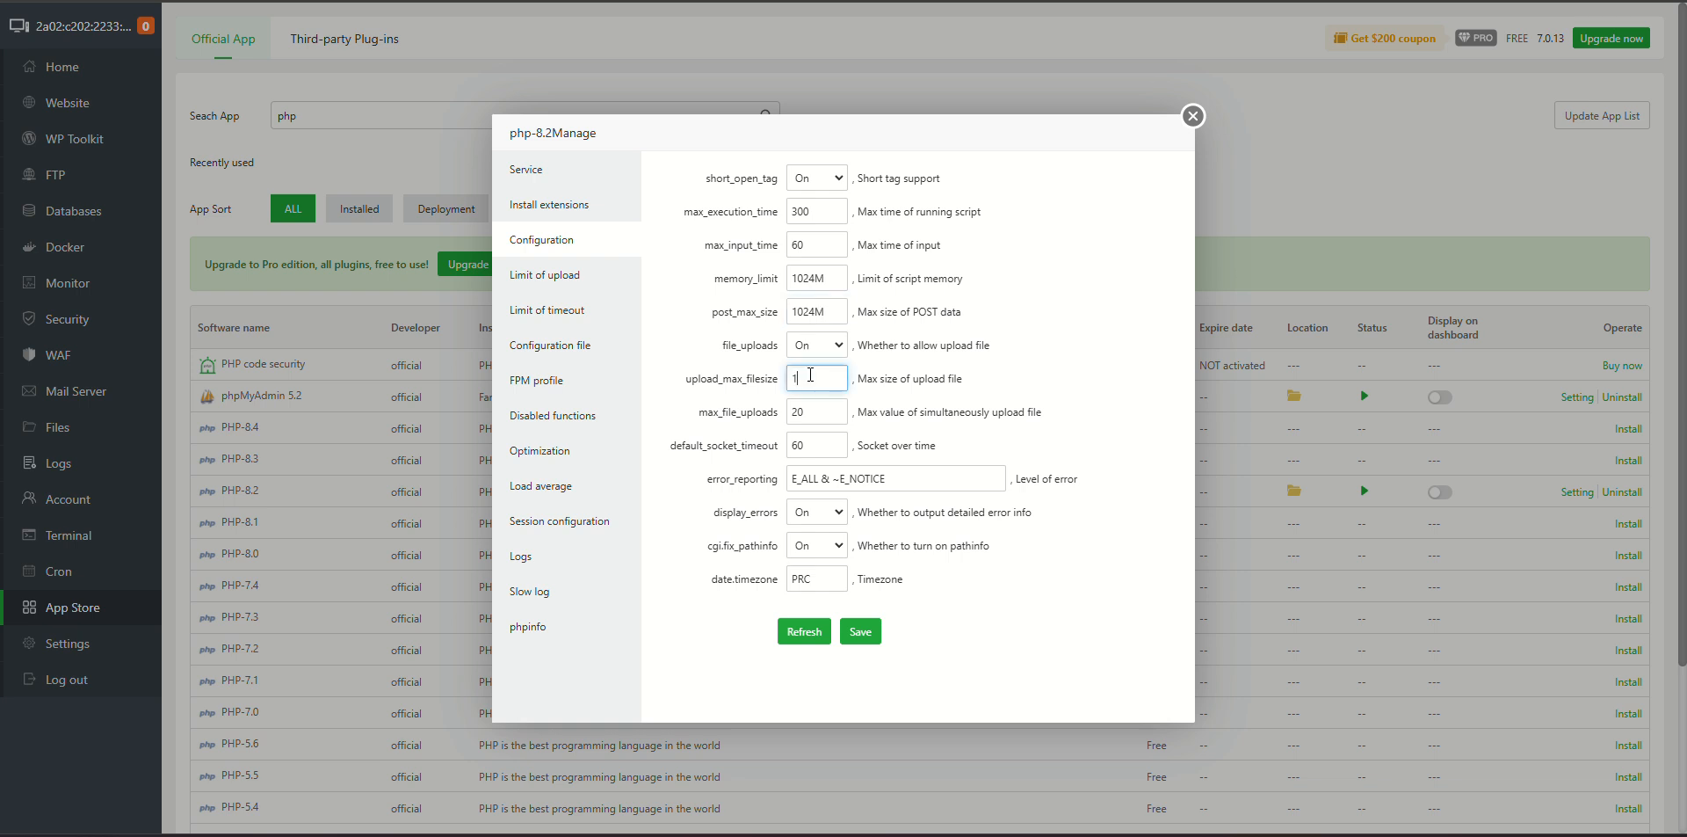
{"action": "type", "text": "024M"}
{"action": "left_click", "coordinate": [862, 632]}
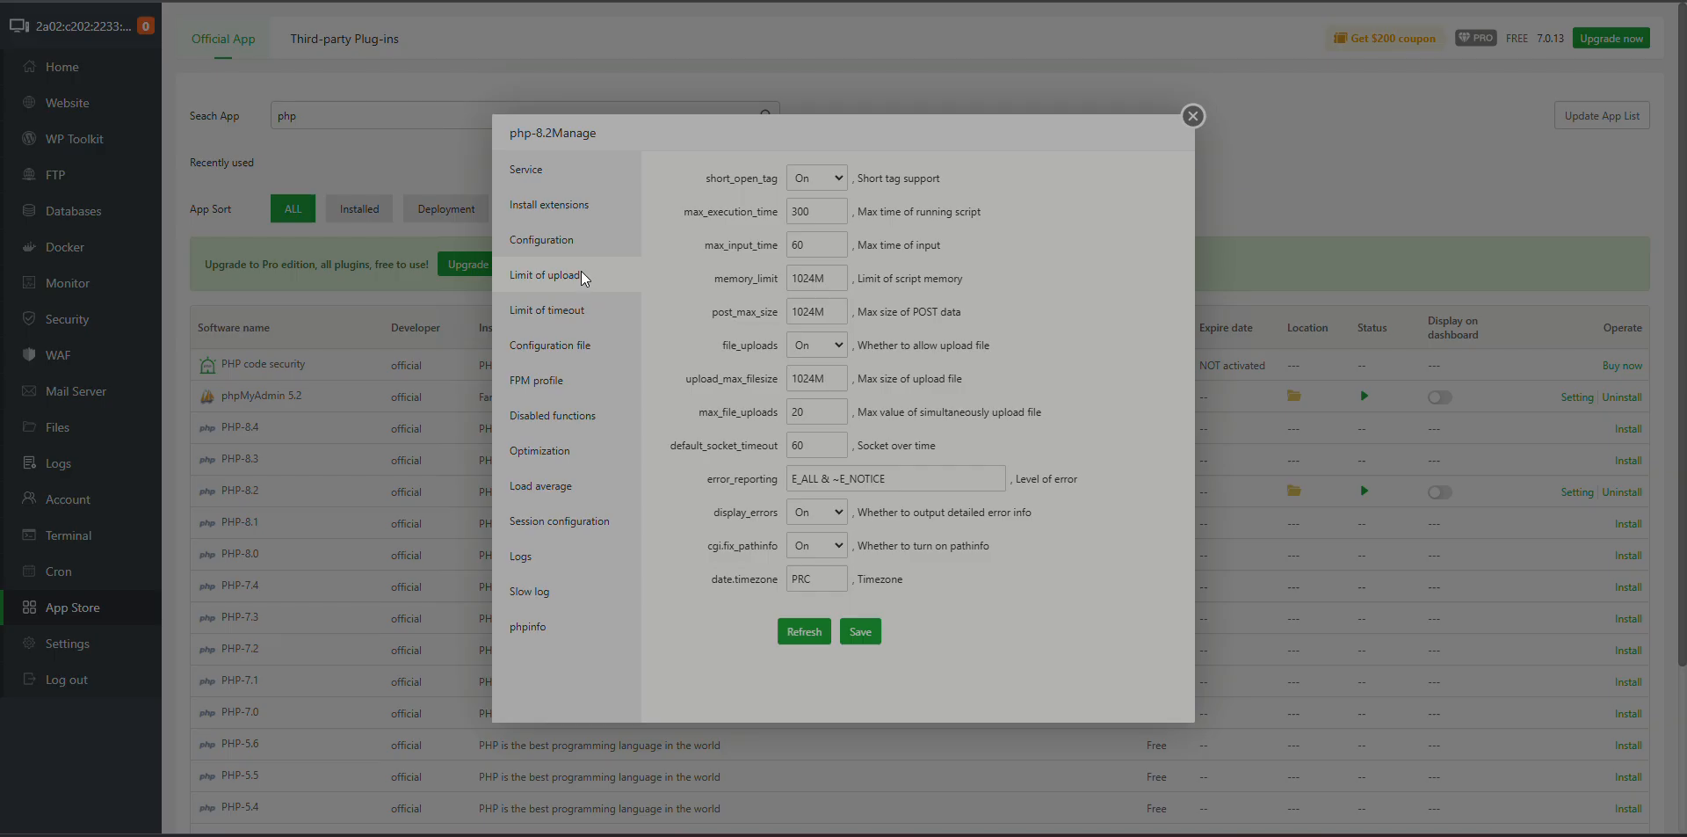
Review the upload and timeout limits of PHP-8.2 and open its configuration file.
{"action": "left_click", "coordinate": [582, 276]}
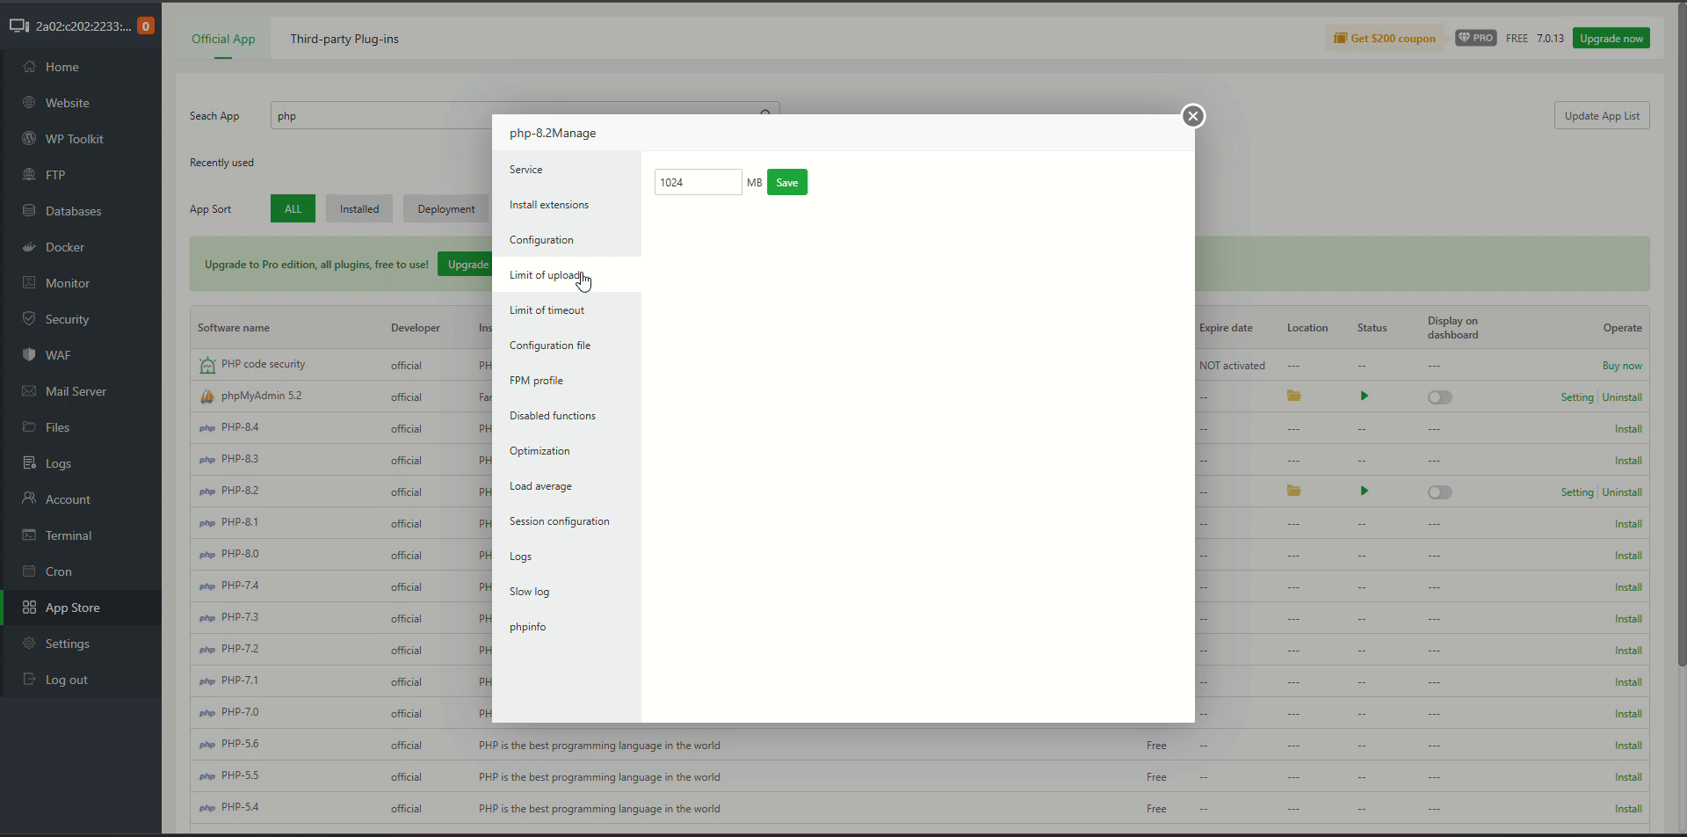
{"action": "left_click", "coordinate": [582, 312]}
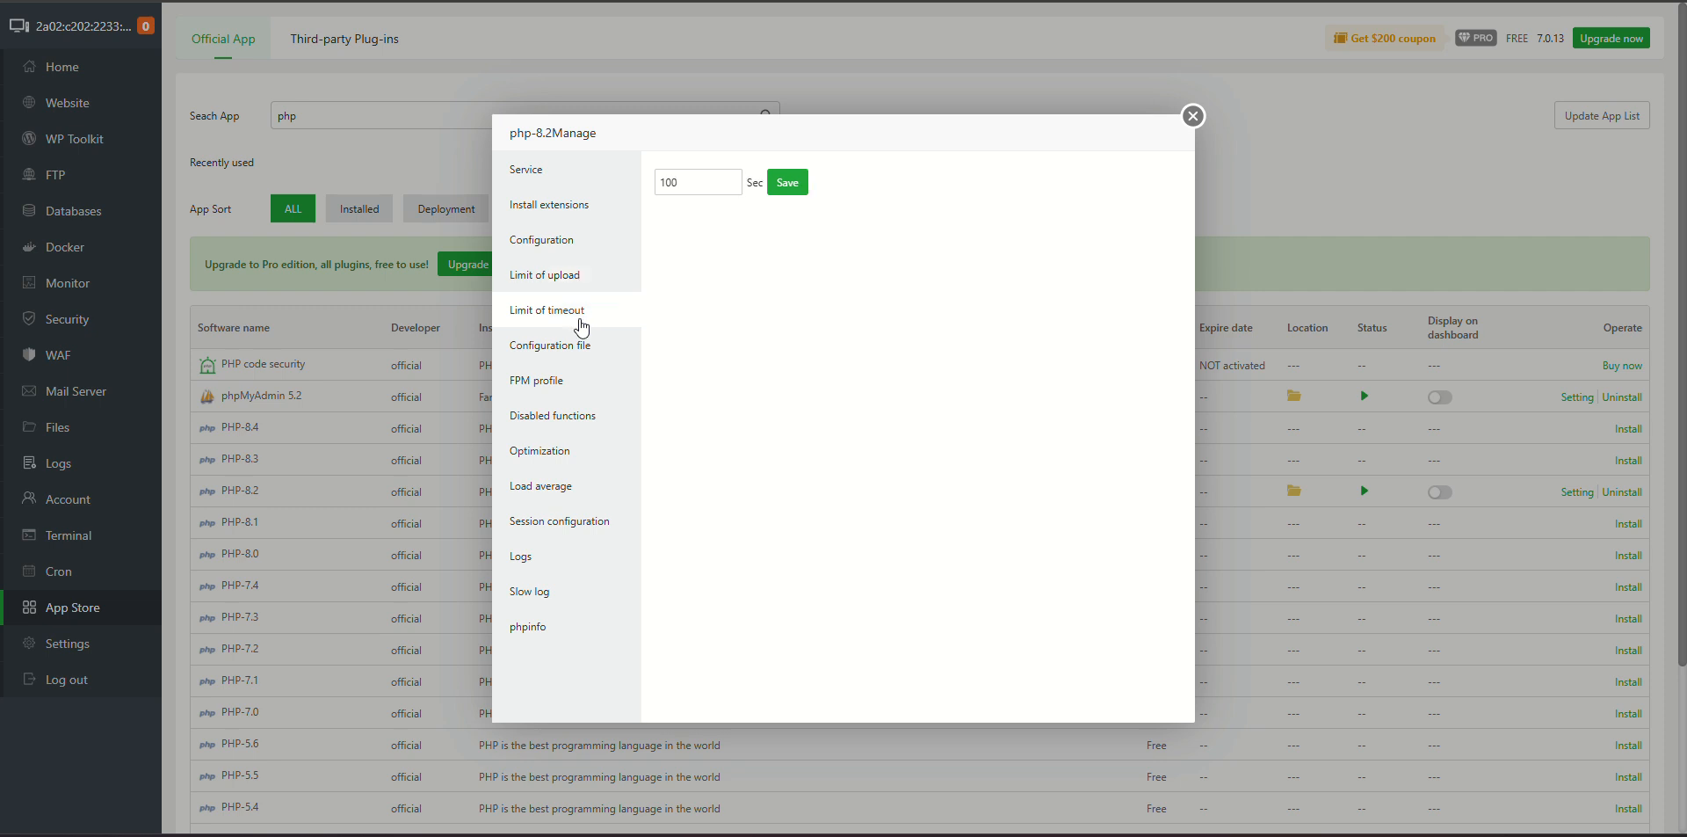
{"action": "left_click", "coordinate": [580, 355]}
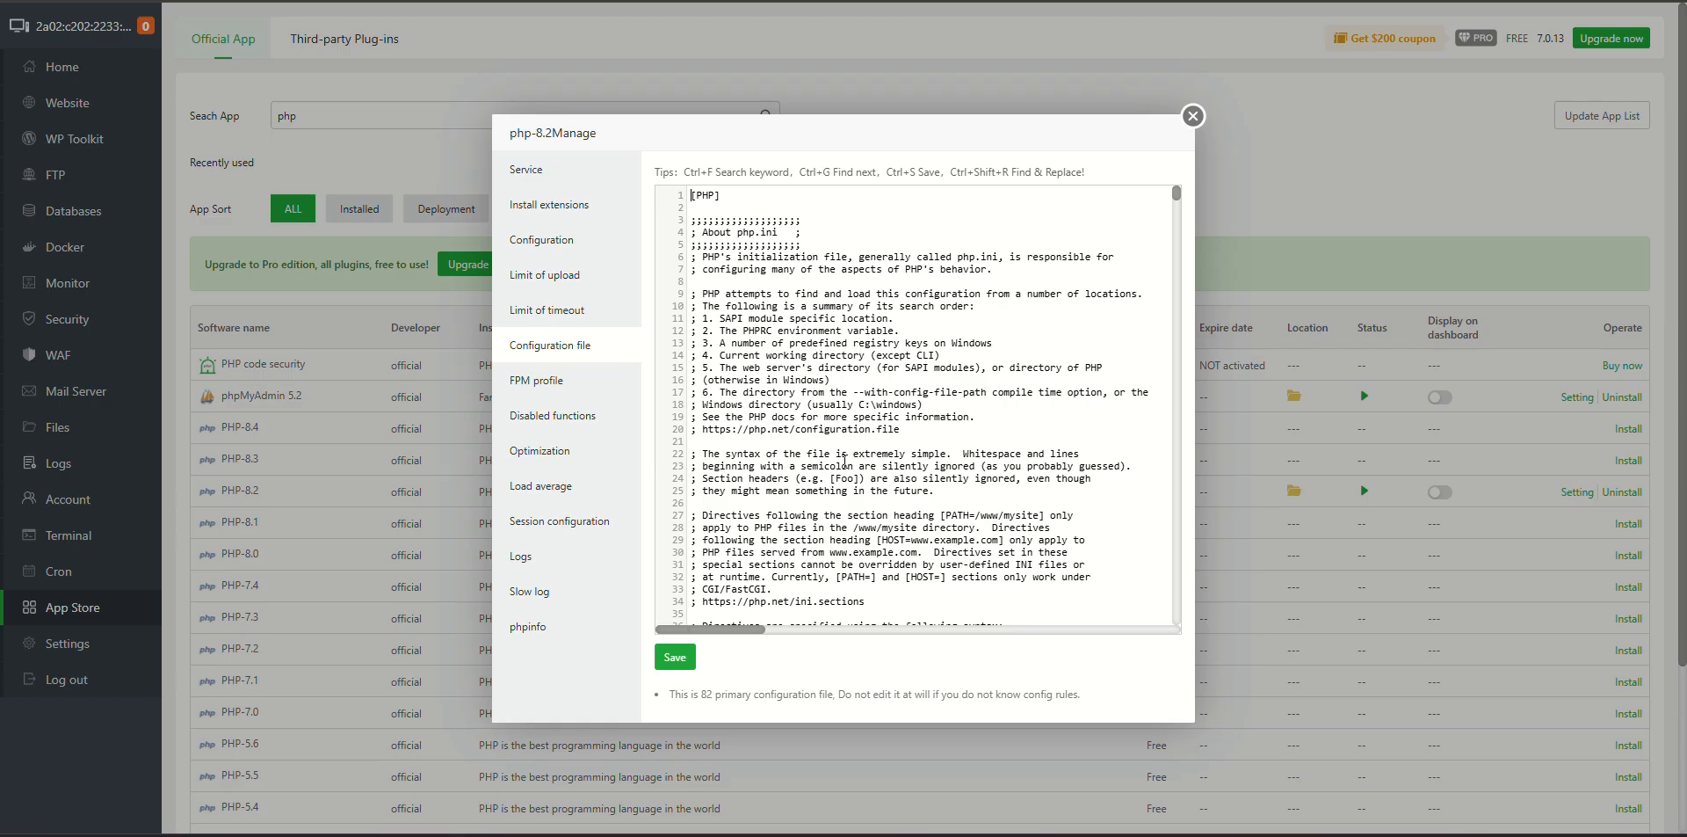
{"action": "scroll", "coordinate": [845, 461], "scroll_direction": "down", "scroll_amount": 5}
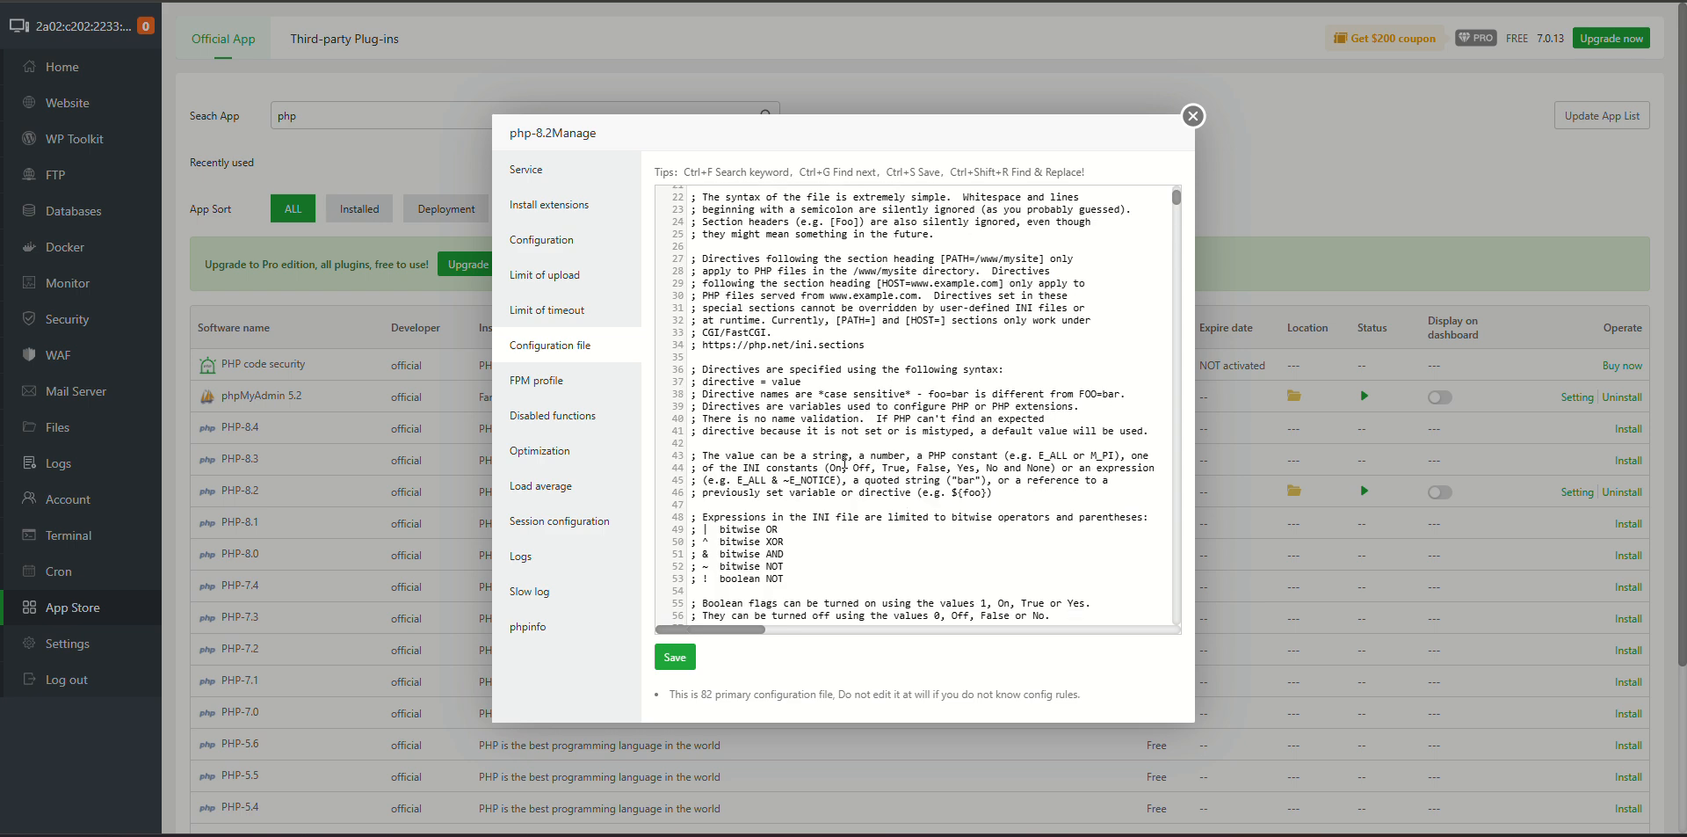
{"action": "scroll", "coordinate": [844, 463], "scroll_direction": "up", "scroll_amount": 2}
{"action": "scroll", "coordinate": [844, 461], "scroll_direction": "up", "scroll_amount": 1}
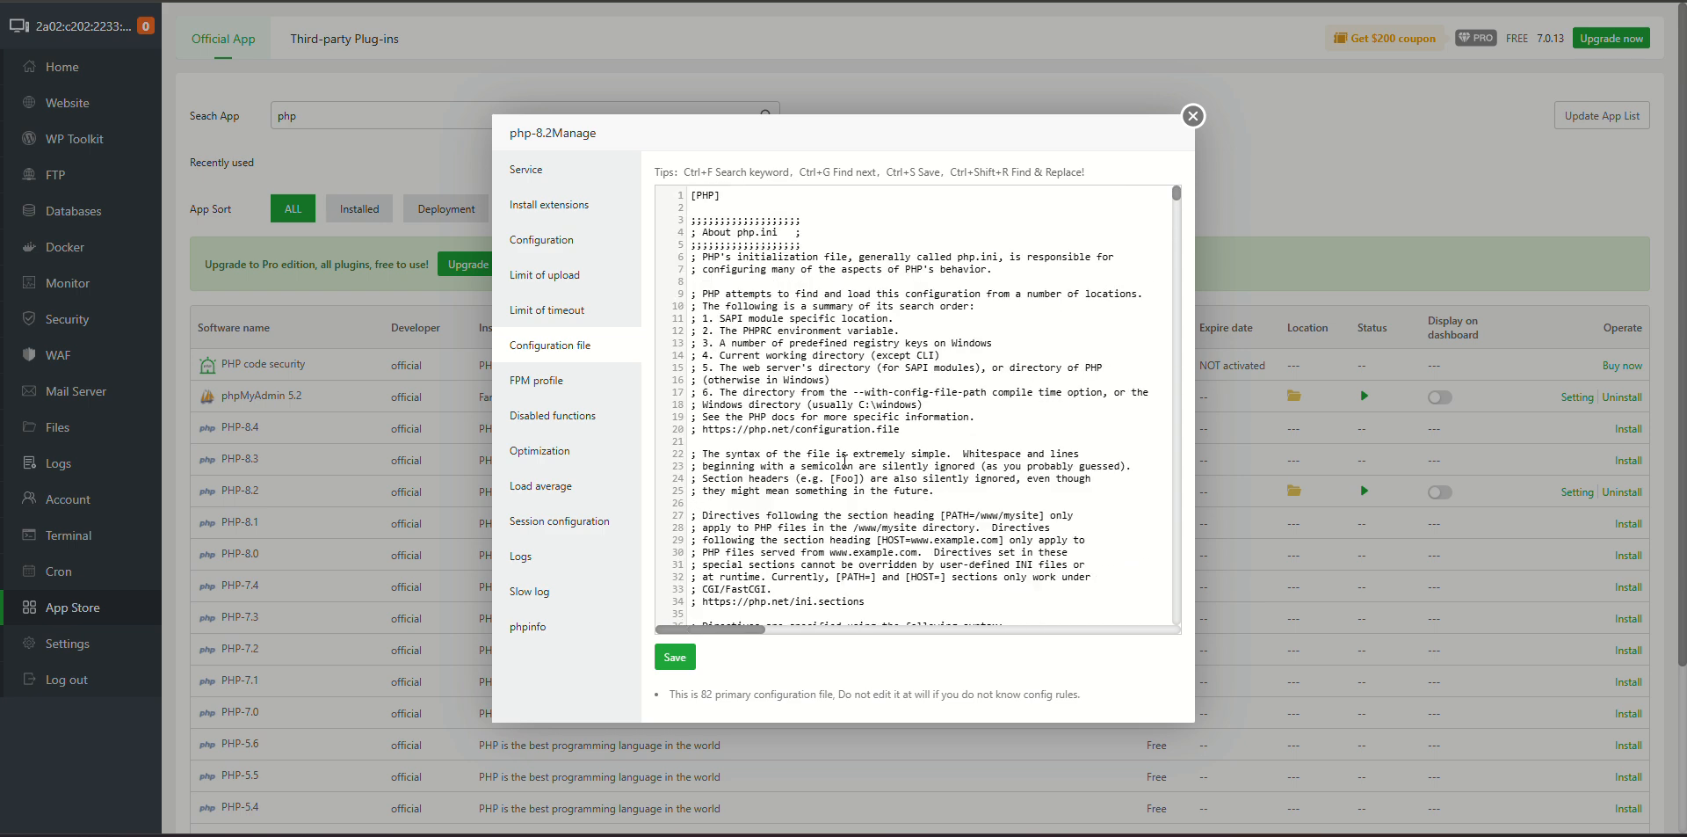
{"action": "scroll", "coordinate": [844, 460], "scroll_direction": "down", "scroll_amount": 5}
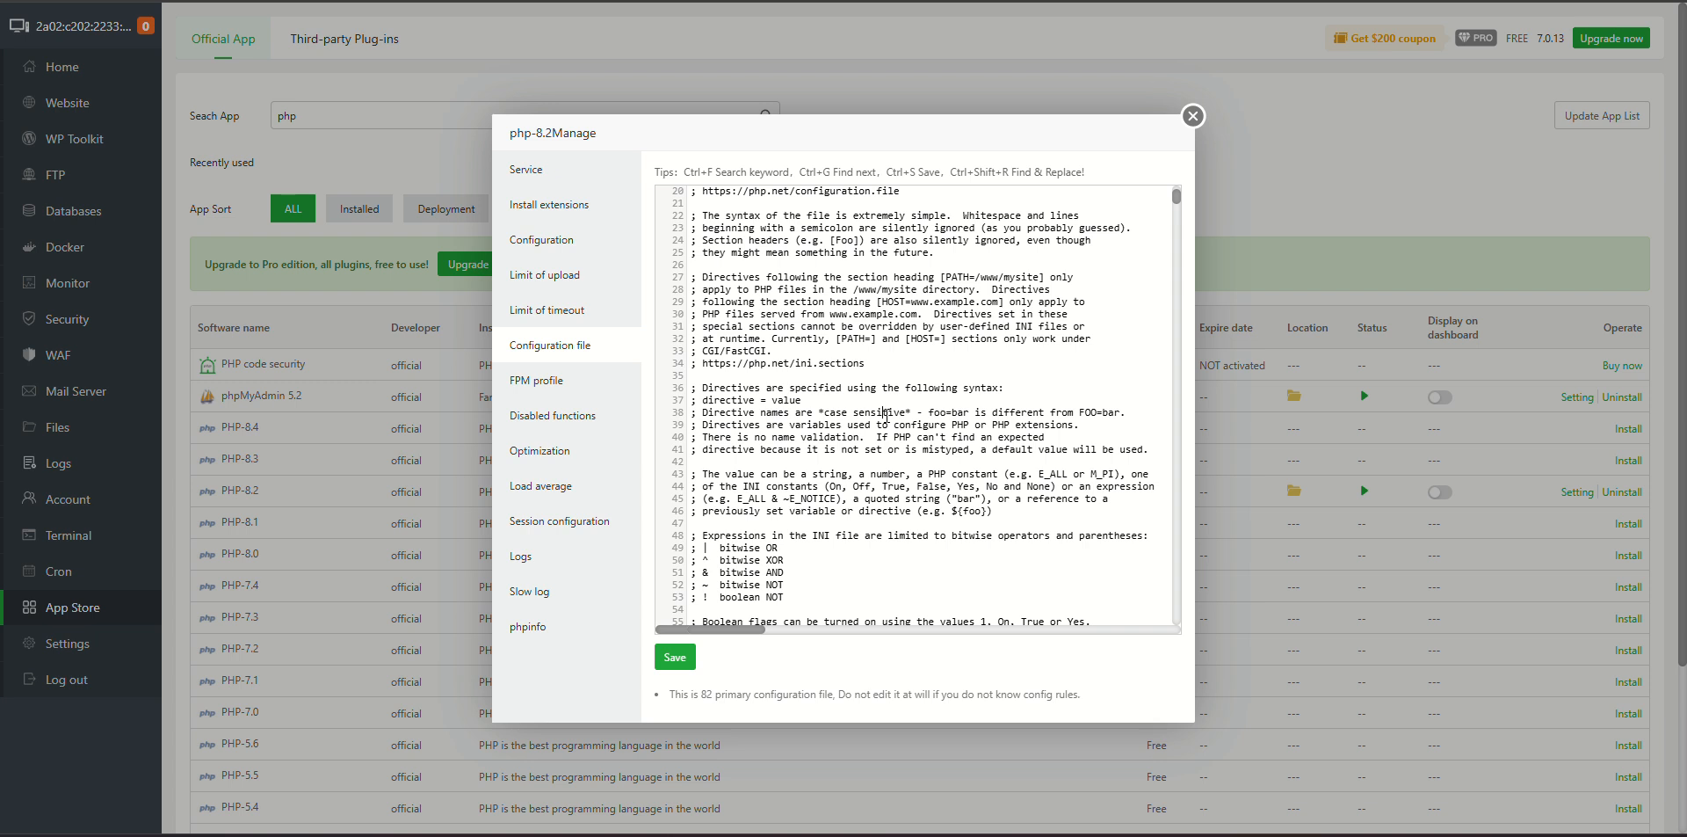
Find "shell" in the configuration file, delete shell_exec and its comma from the disable_functions line, and save the file.
{"action": "key", "text": "ctrl+f"}
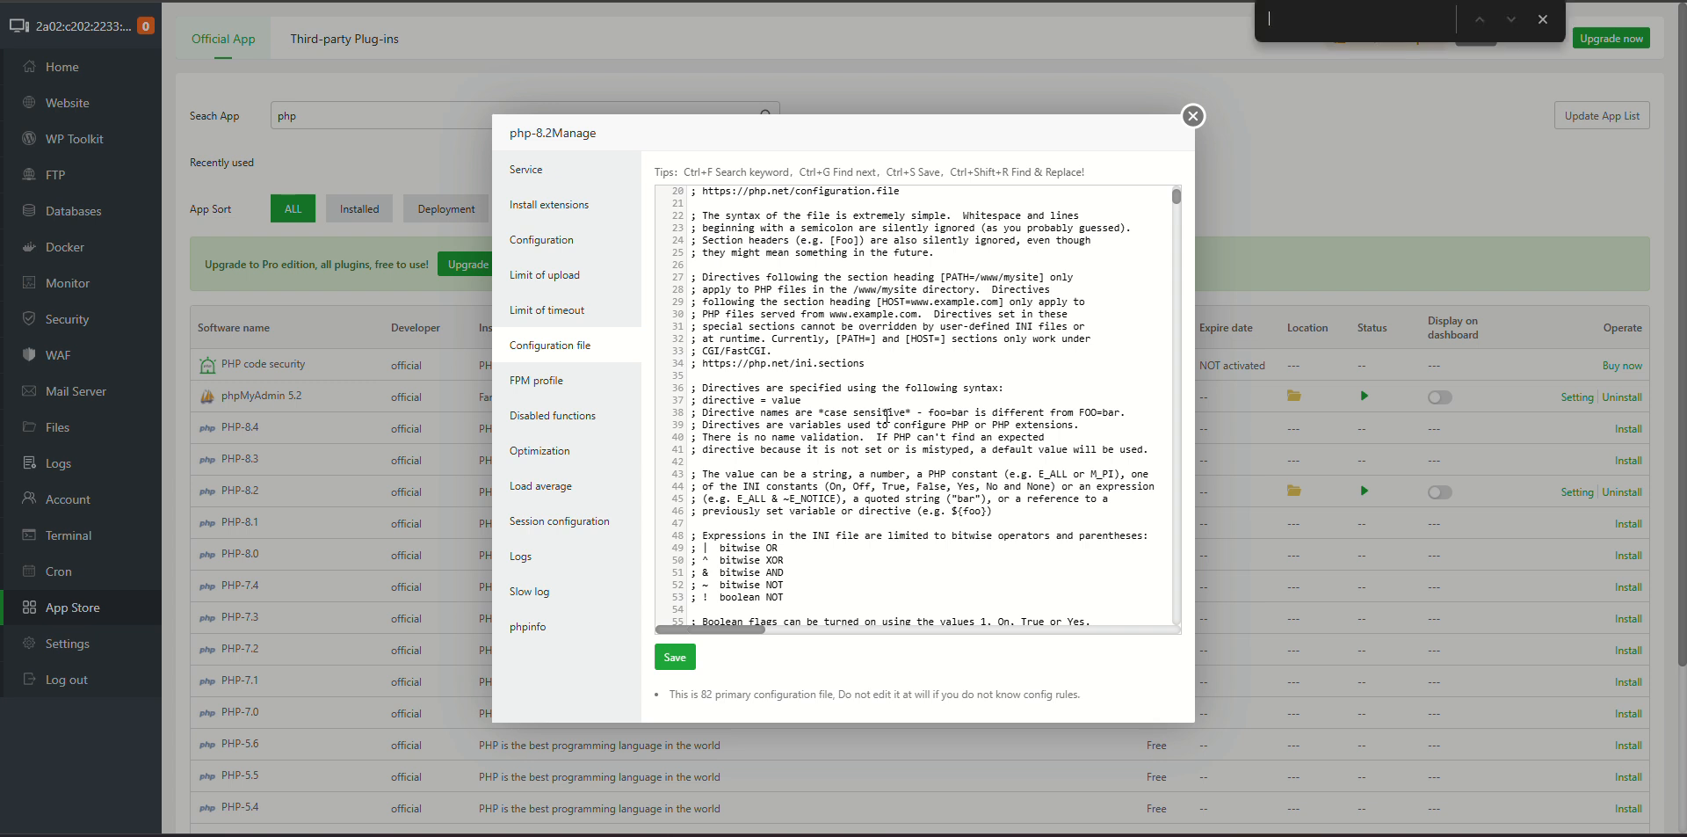
{"action": "type", "text": "shell"}
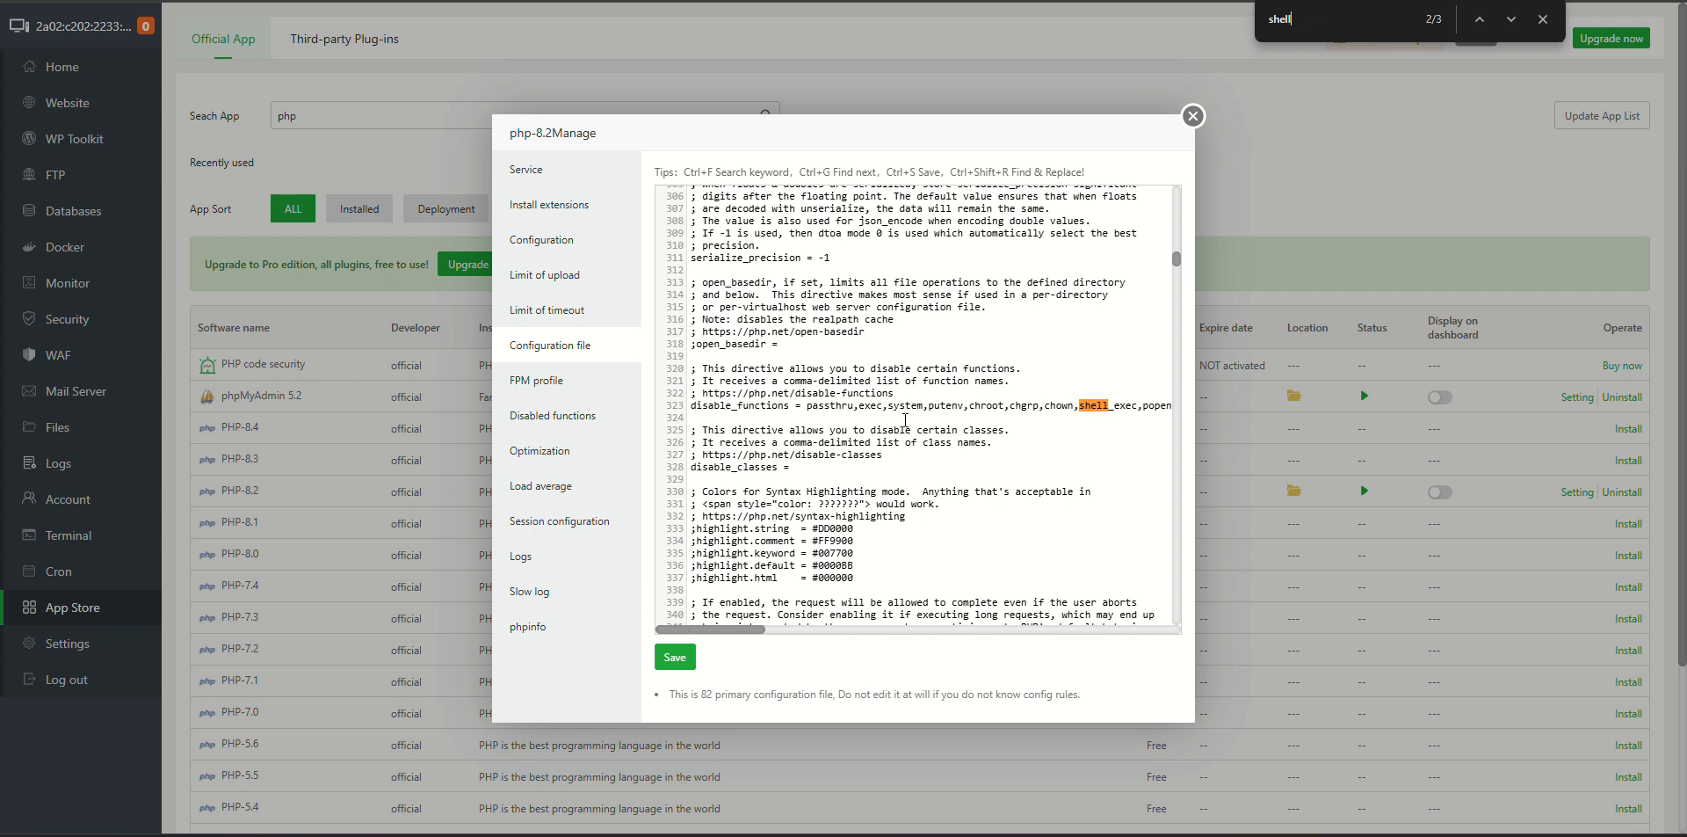
{"action": "scroll", "coordinate": [905, 419], "scroll_direction": "right", "scroll_amount": 1}
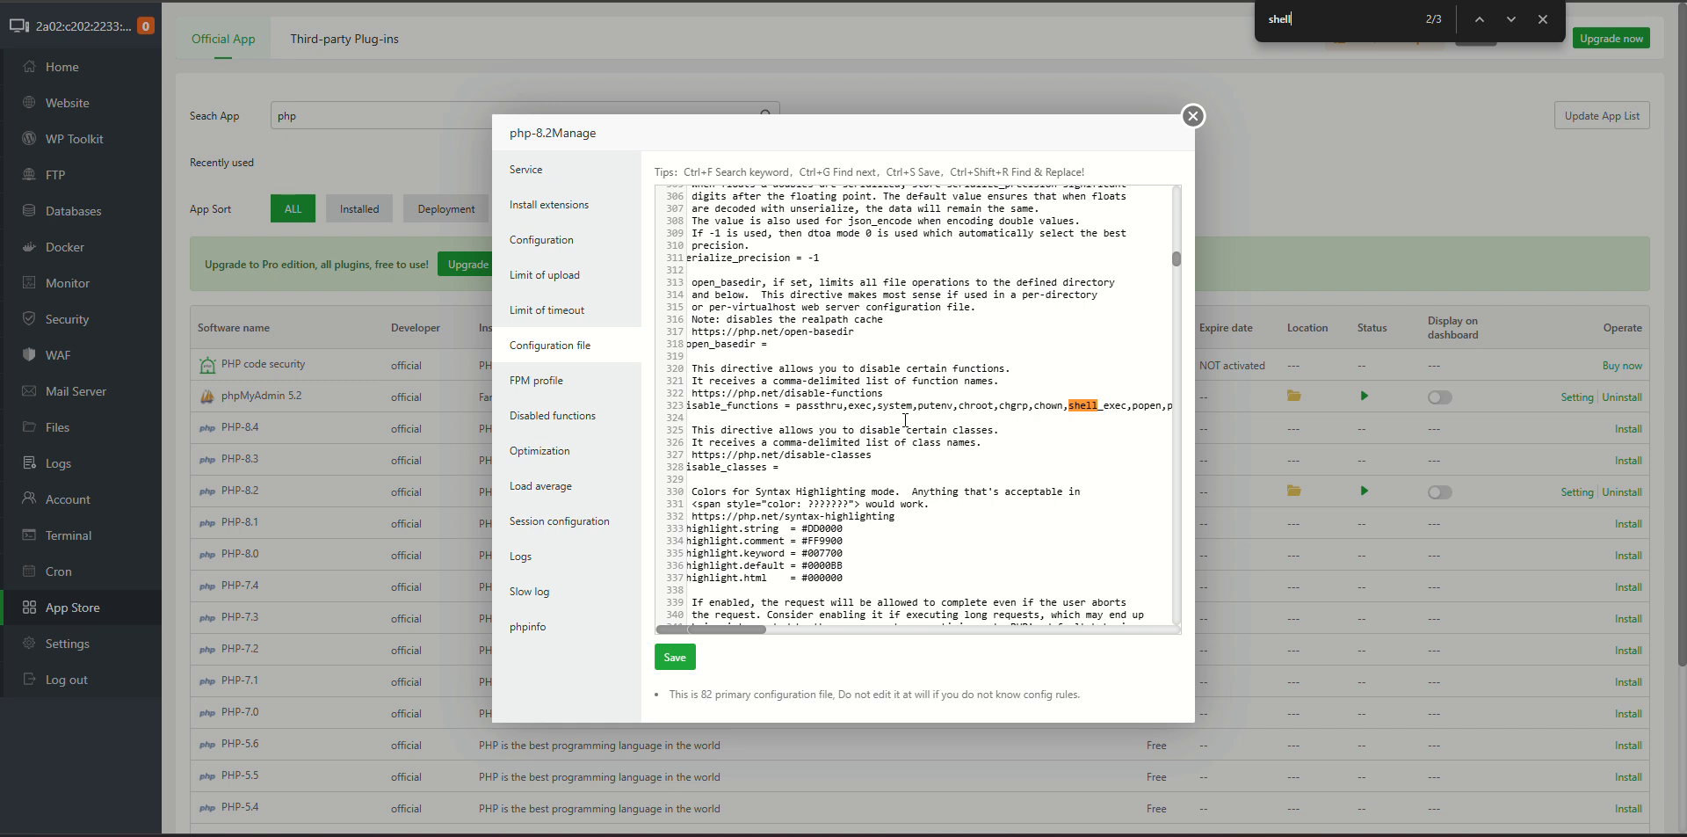
{"action": "scroll", "coordinate": [910, 419], "scroll_direction": "right", "scroll_amount": 3}
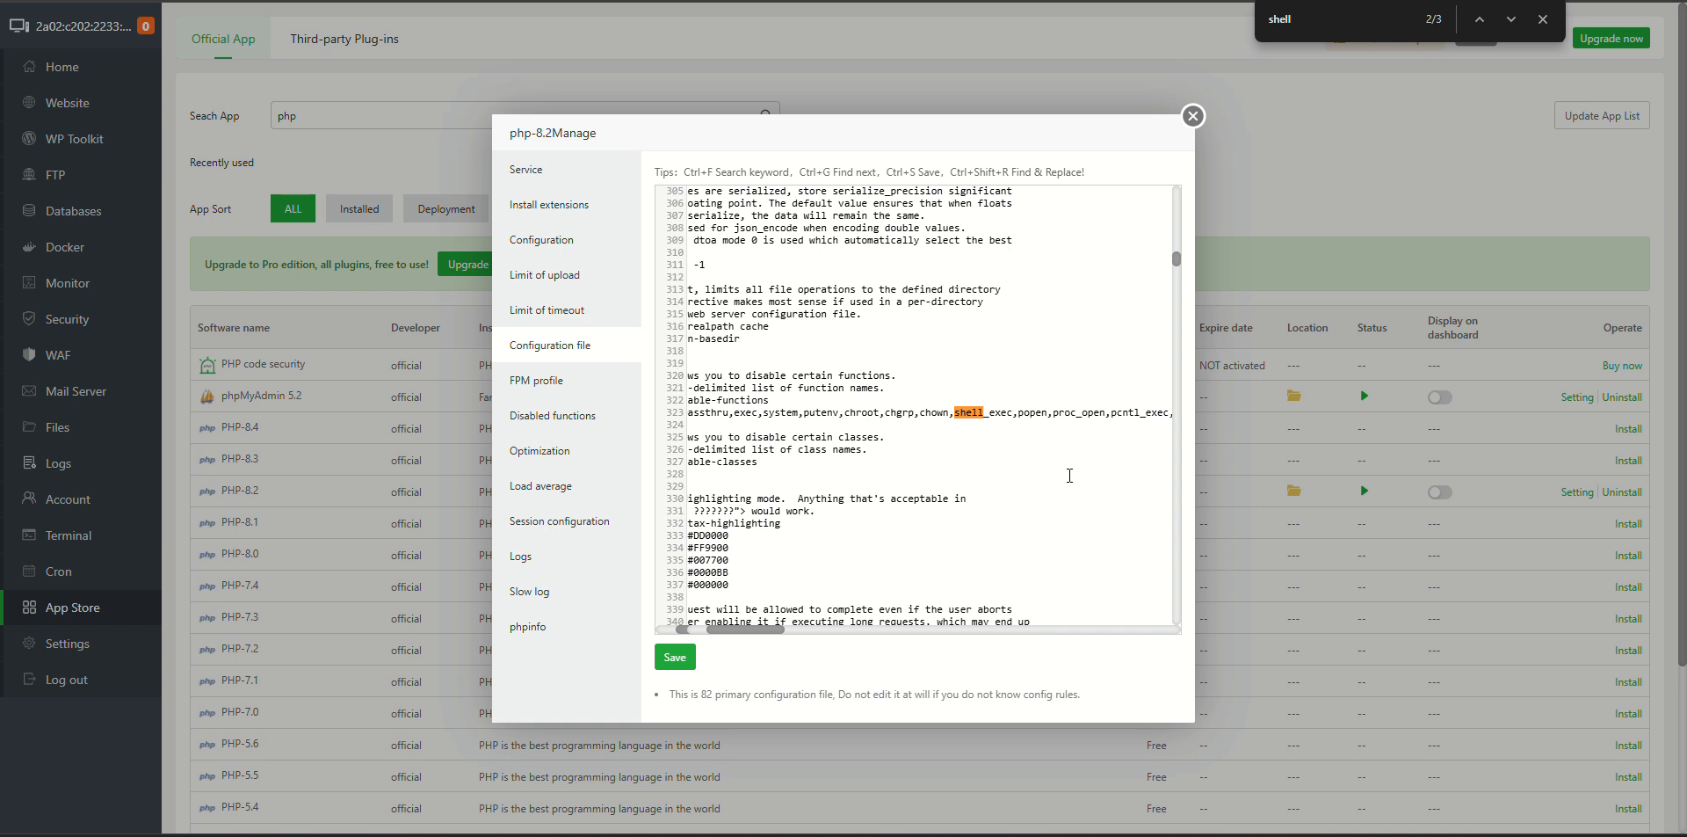
{"action": "key", "text": "BackSpace"}
{"action": "key", "text": "BackSpace"}
{"action": "key", "text": "BackSpace"}
{"action": "key", "text": "BackSpace"}
{"action": "key", "text": "BackSpace"}
{"action": "key", "text": "BackSpace"}
{"action": "key", "text": "BackSpace"}
{"action": "key", "text": "BackSpace"}
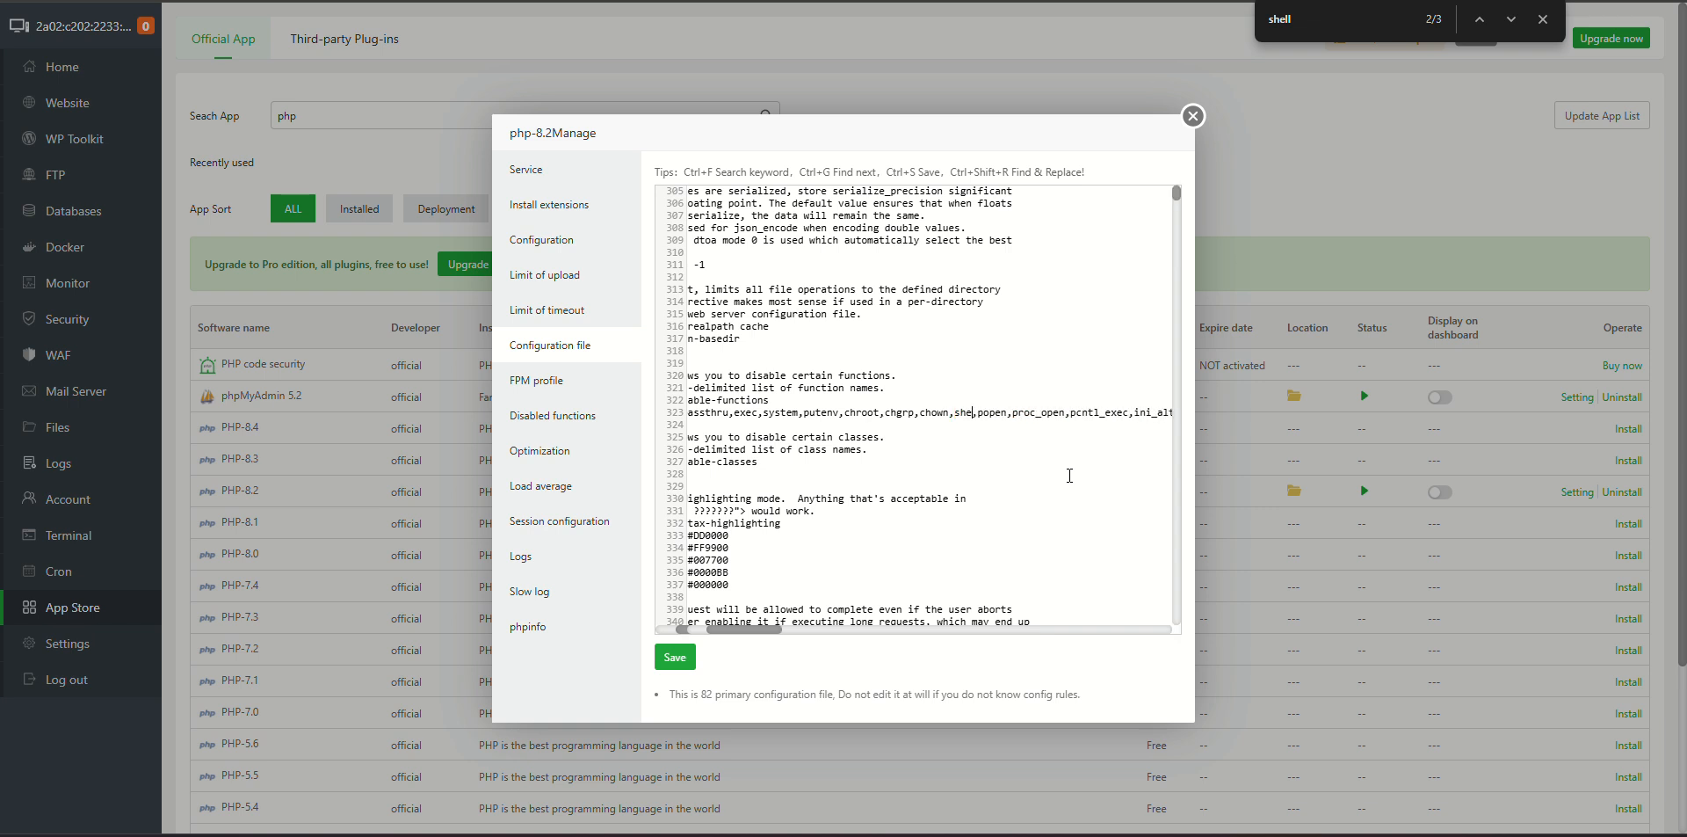
{"action": "key", "text": "BackSpace"}
{"action": "key", "text": "BackSpace"}
{"action": "key", "text": "BackSpace"}
{"action": "key", "text": "BackSpace"}
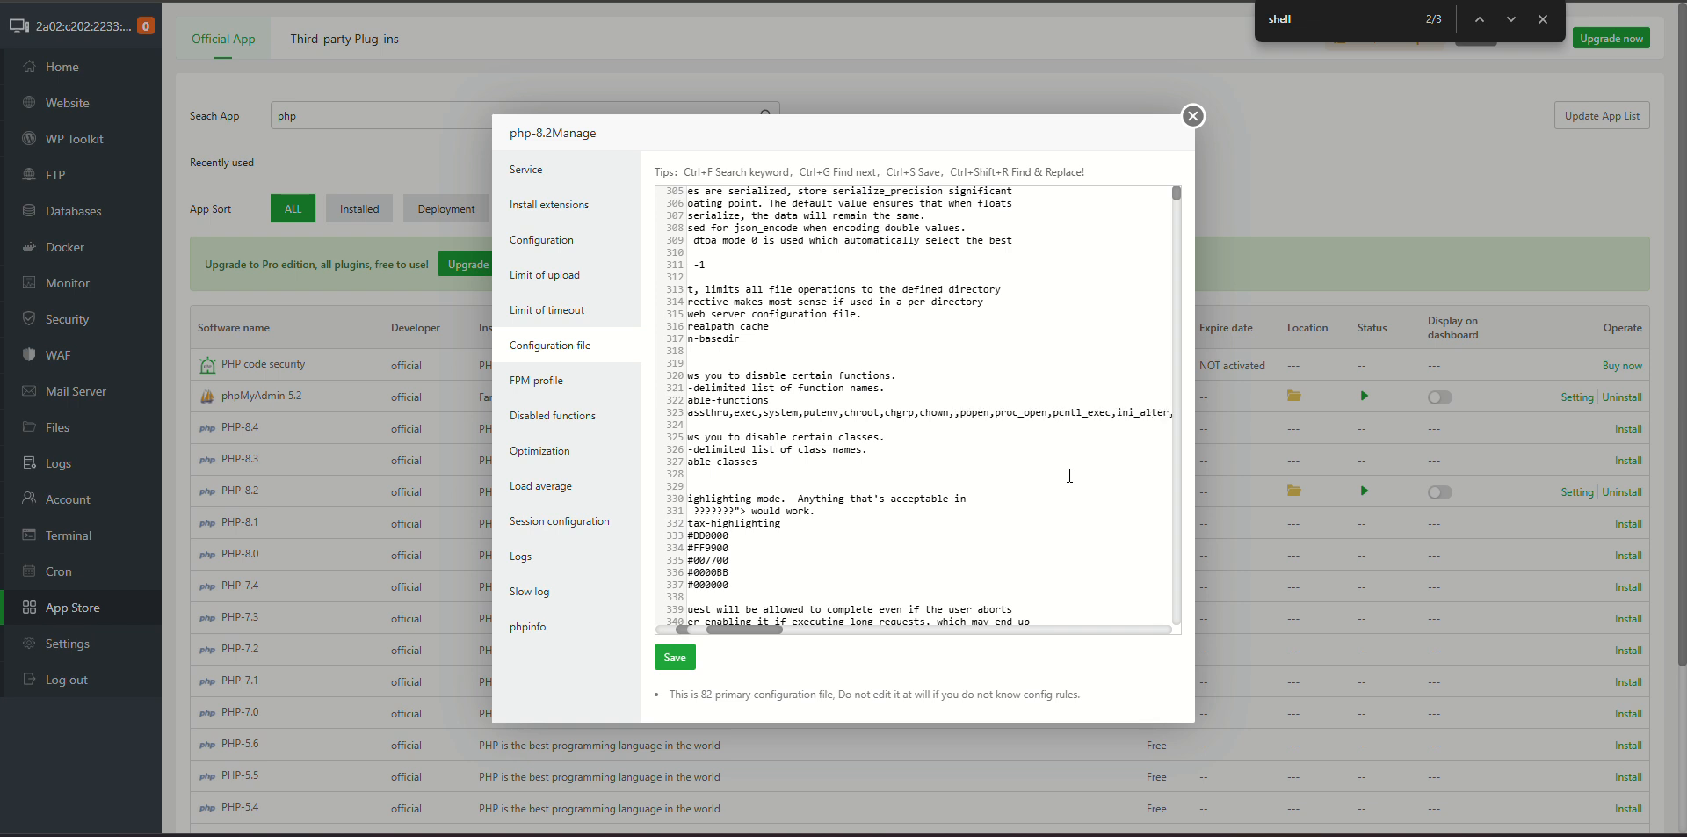
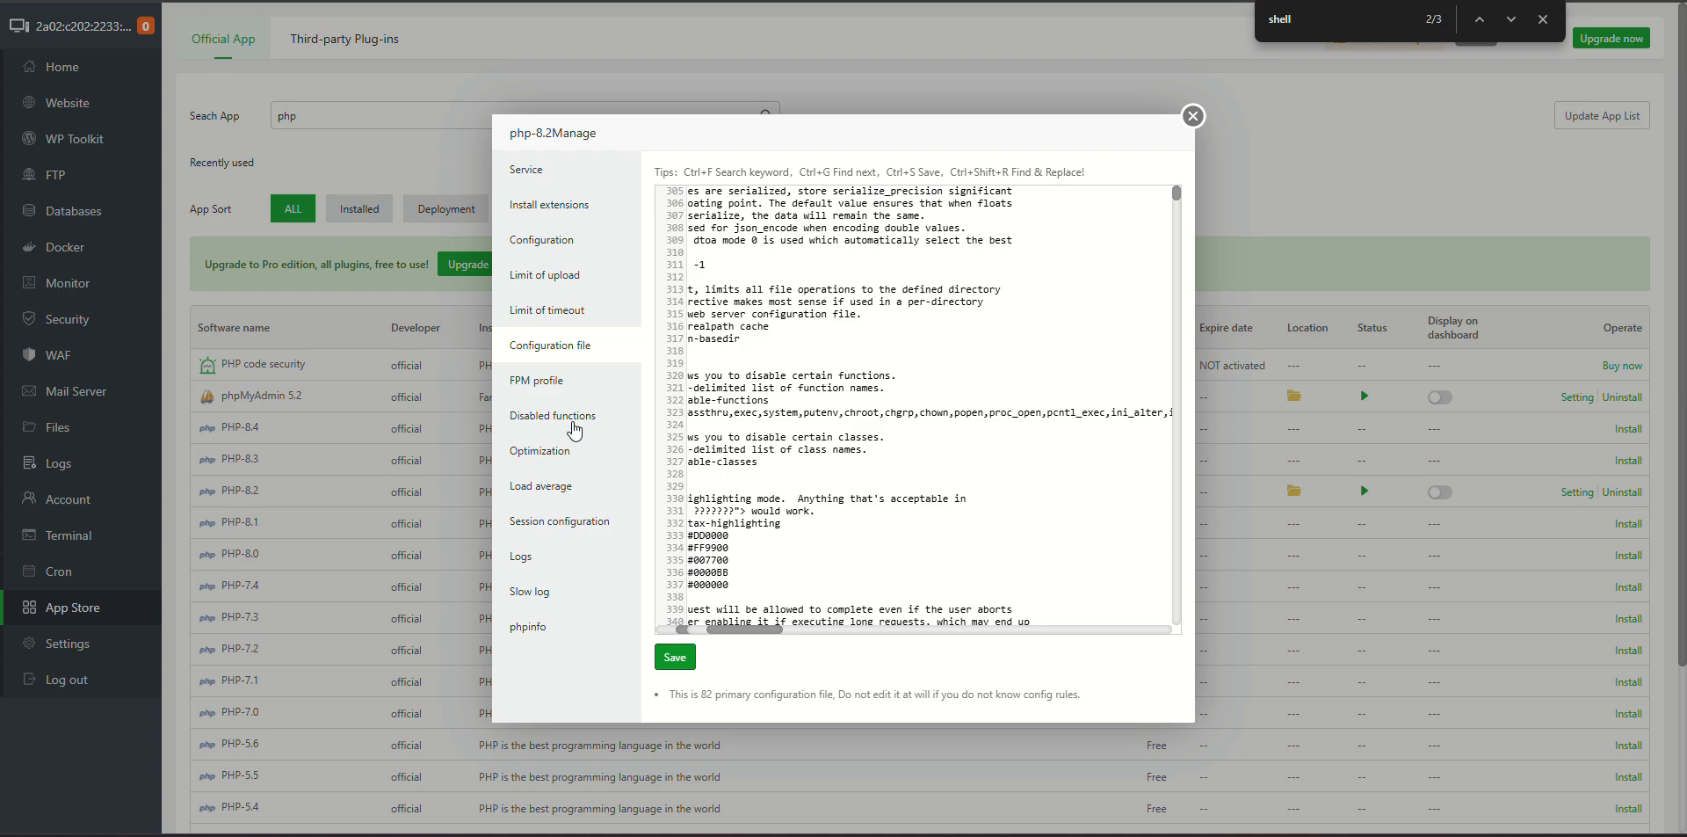
Check the full list of disabled functions for PHP-8.2 for shell_exec.
{"action": "left_click", "coordinate": [573, 427]}
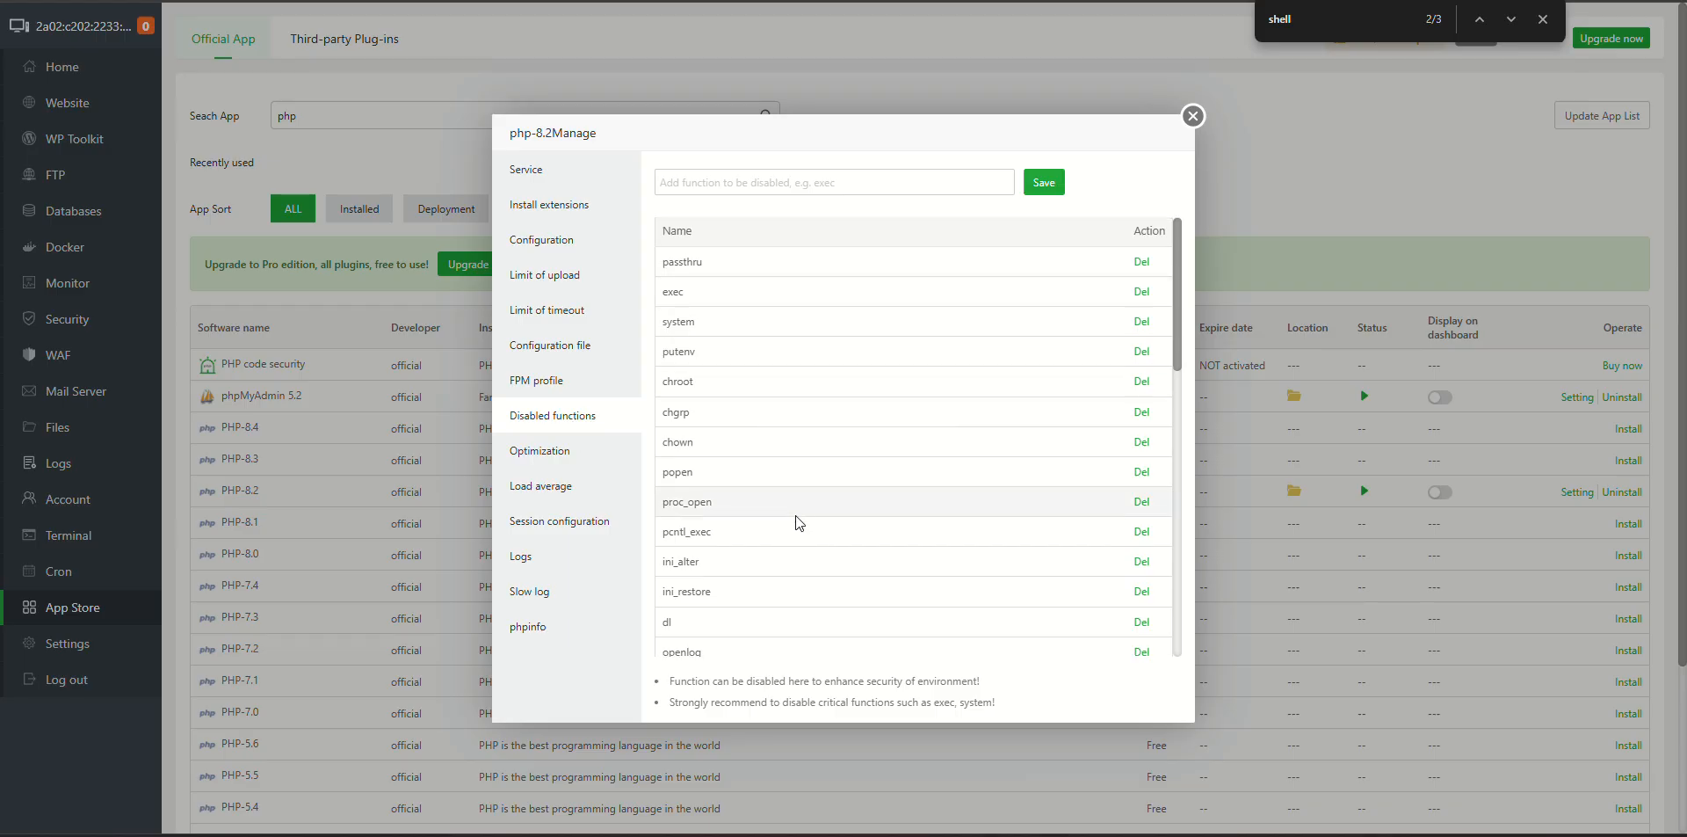
{"action": "scroll", "coordinate": [795, 516], "scroll_direction": "down", "scroll_amount": 2}
{"action": "scroll", "coordinate": [794, 516], "scroll_direction": "up", "scroll_amount": 2}
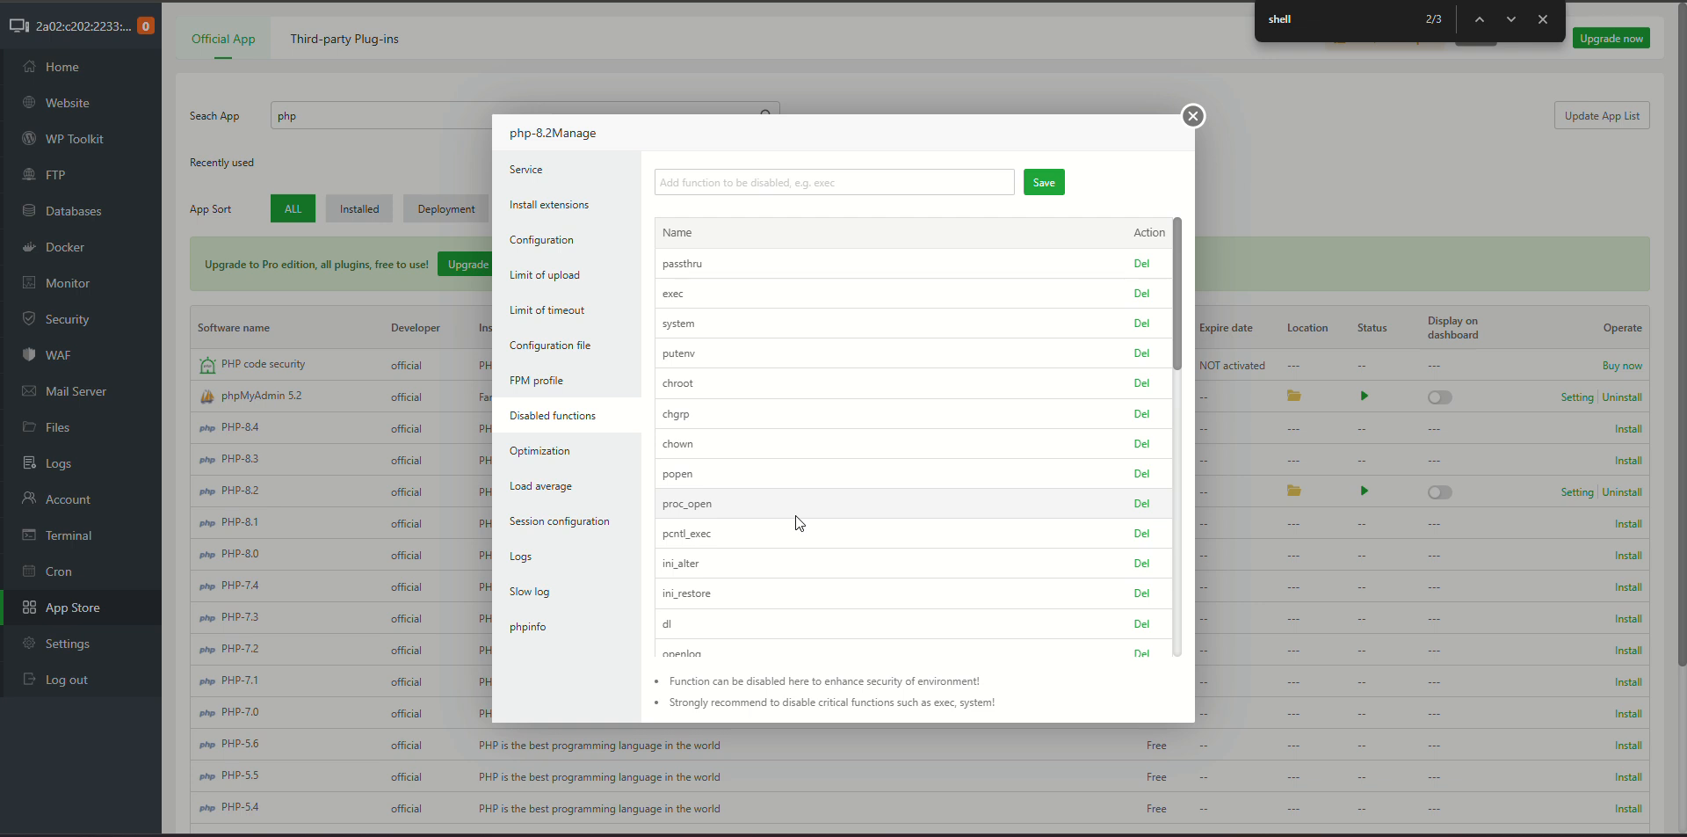
{"action": "scroll", "coordinate": [746, 338], "scroll_direction": "down", "scroll_amount": 1}
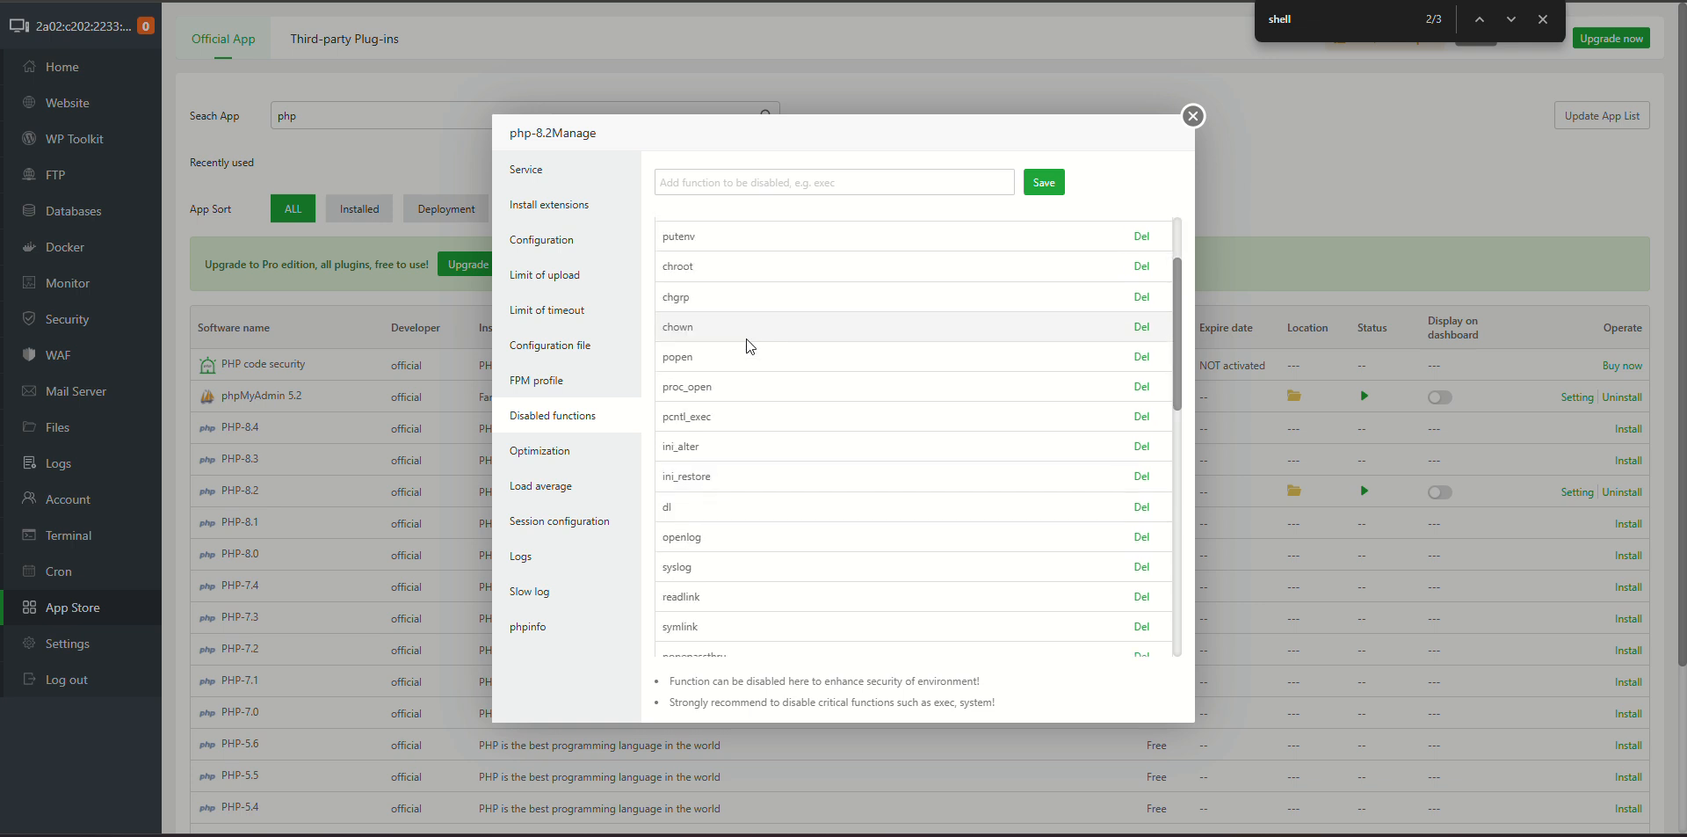
{"action": "scroll", "coordinate": [747, 339], "scroll_direction": "down", "scroll_amount": 2}
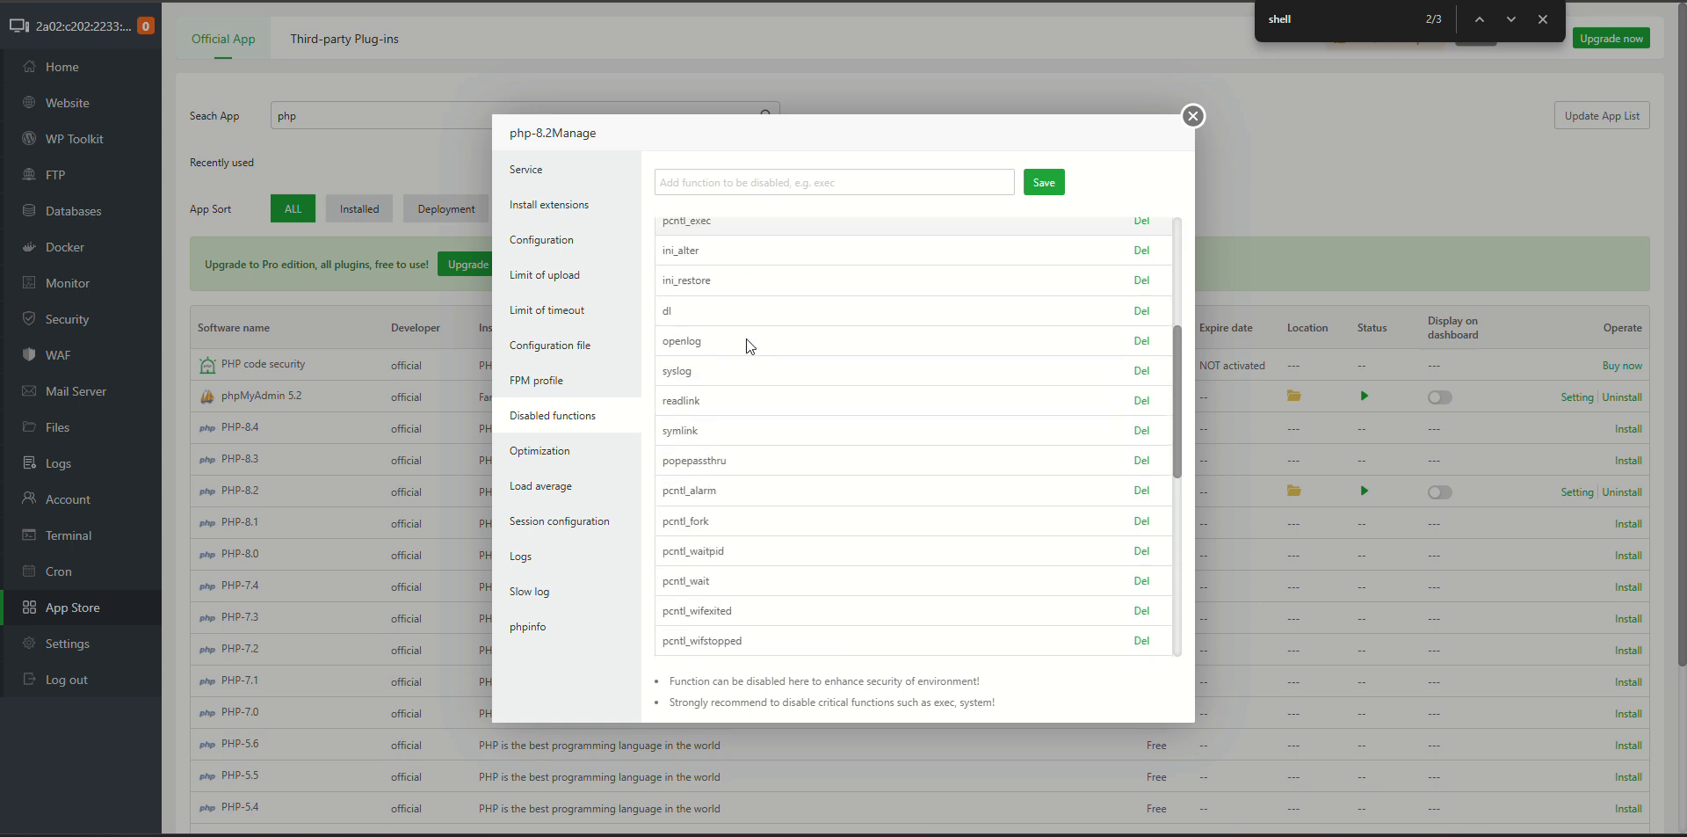
{"action": "scroll", "coordinate": [746, 339], "scroll_direction": "down", "scroll_amount": 1}
{"action": "scroll", "coordinate": [746, 339], "scroll_direction": "down", "scroll_amount": 5}
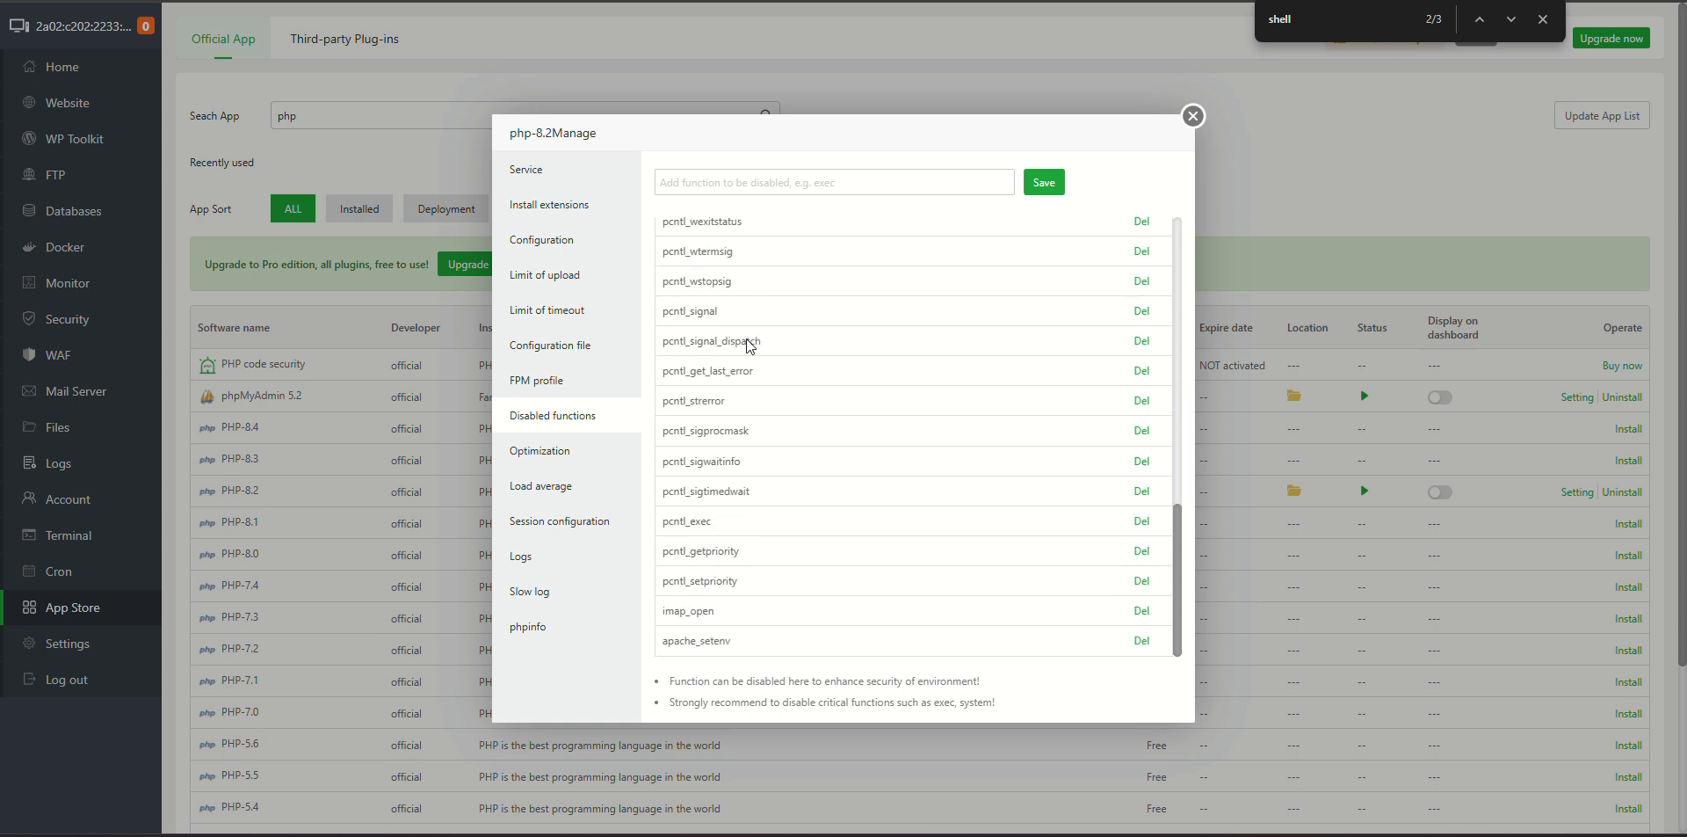
{"action": "scroll", "coordinate": [803, 282], "scroll_direction": "up", "scroll_amount": 10}
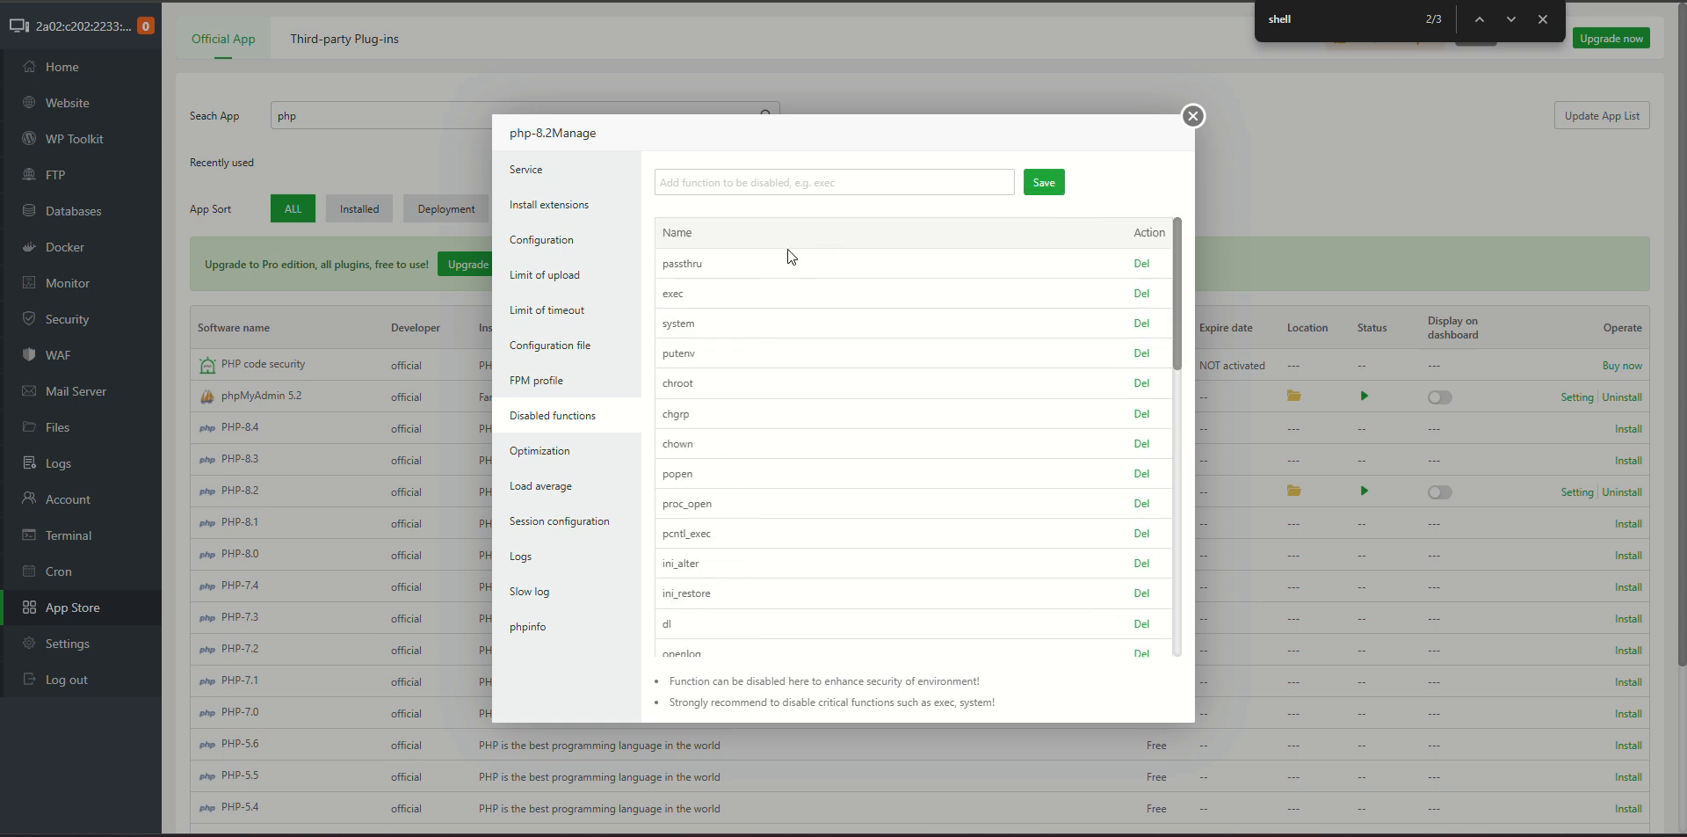
Review the phpinfo overview of PHP-8.2, including its loaded modules and supported libraries.
{"action": "left_click", "coordinate": [537, 629]}
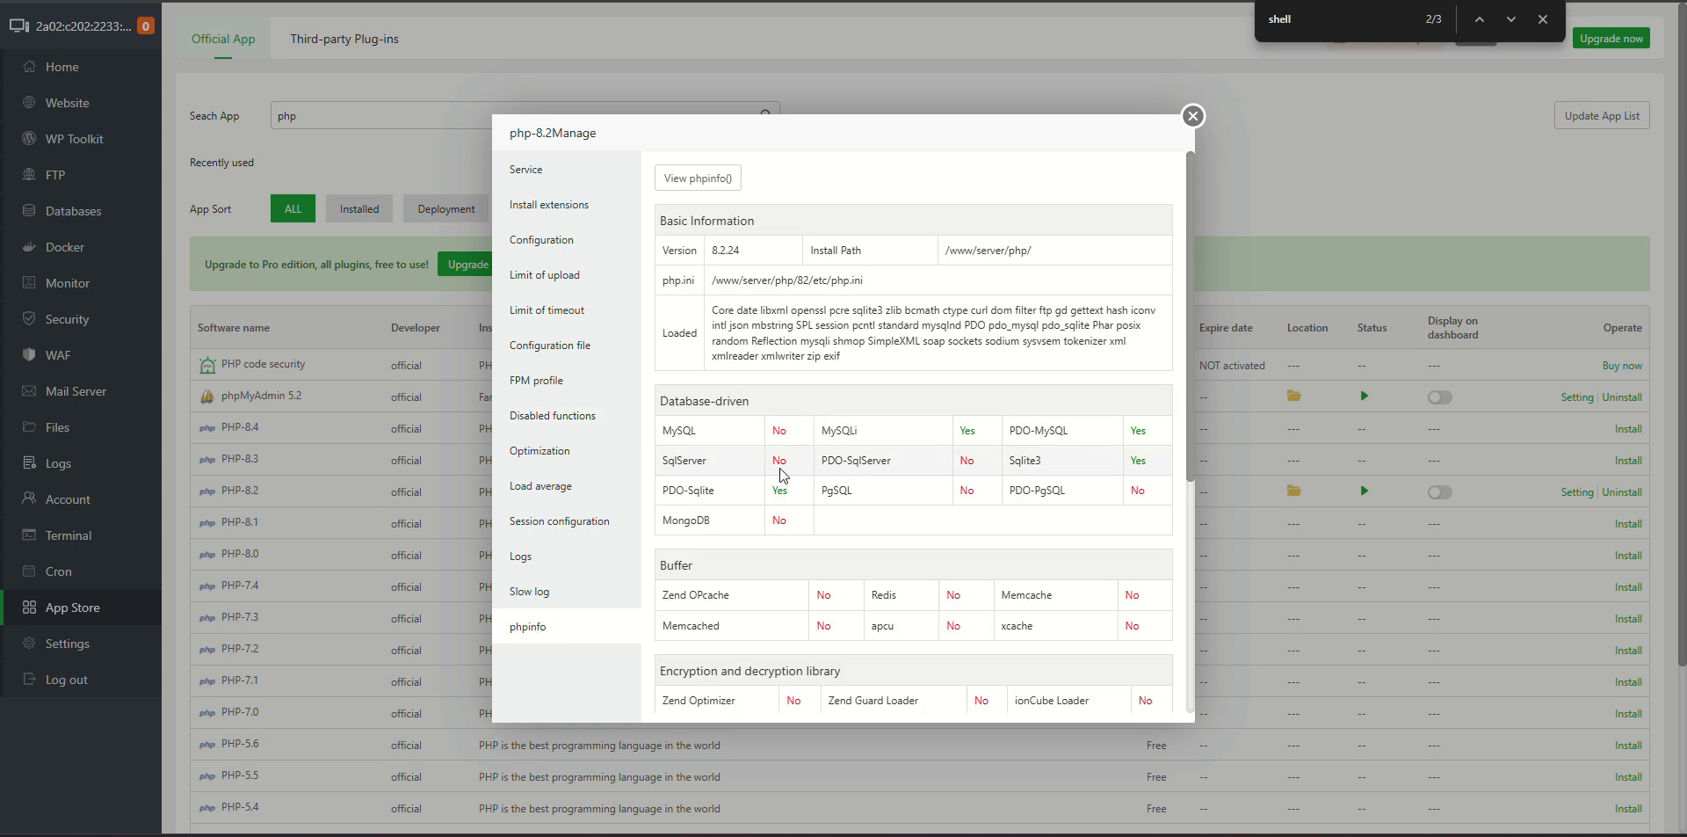
{"action": "scroll", "coordinate": [781, 476], "scroll_direction": "down", "scroll_amount": 5}
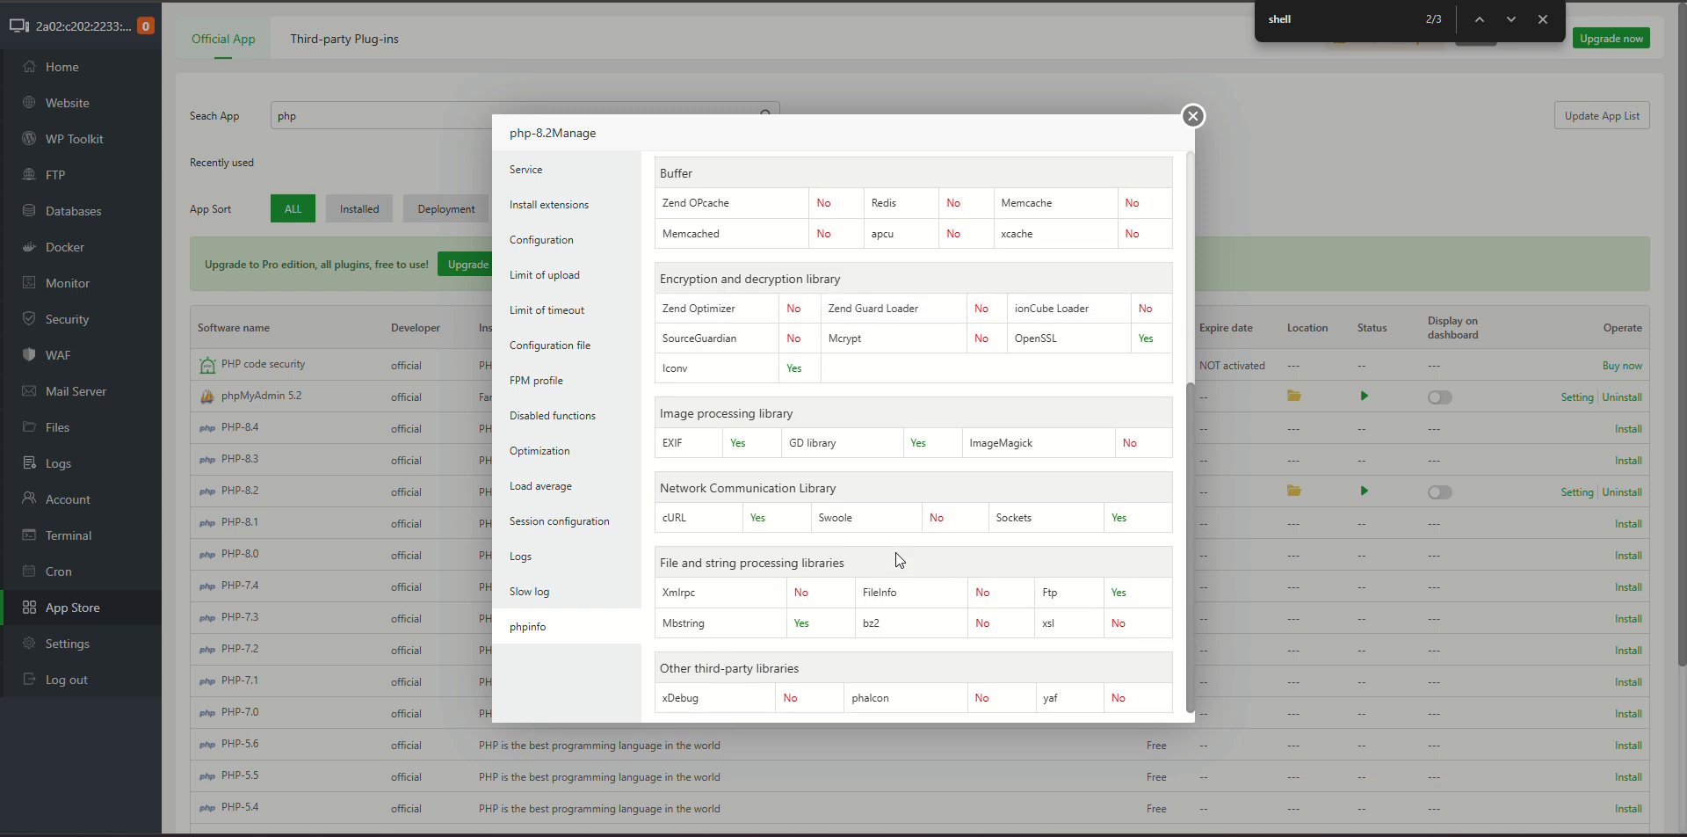
{"action": "scroll", "coordinate": [895, 553], "scroll_direction": "up", "scroll_amount": 5}
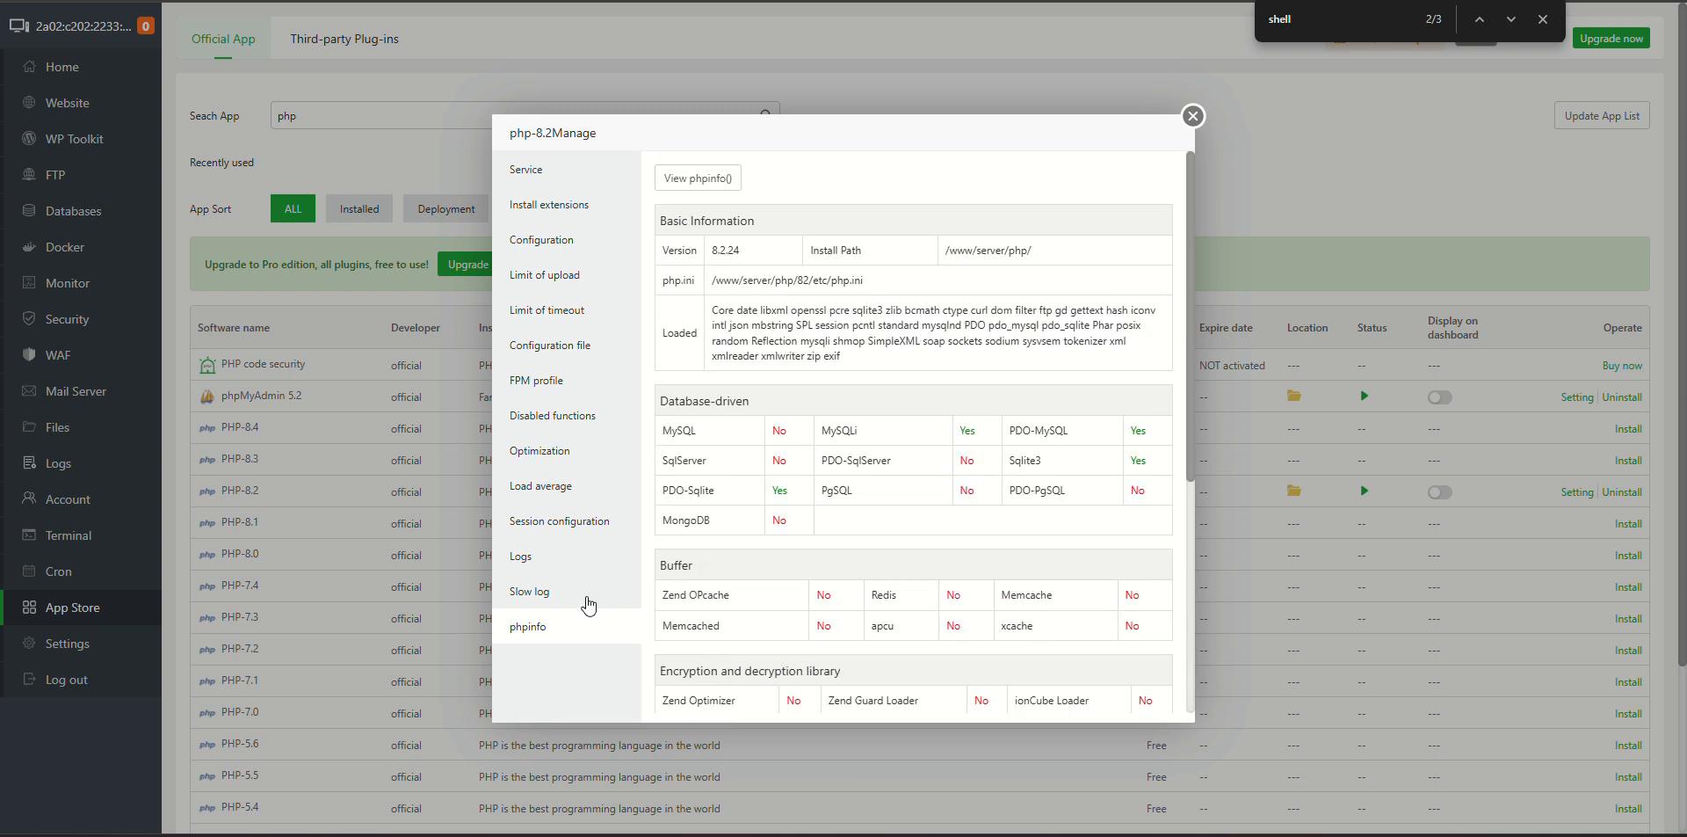
Check the slow log and the regular log of PHP-8.2.
{"action": "left_click", "coordinate": [543, 590]}
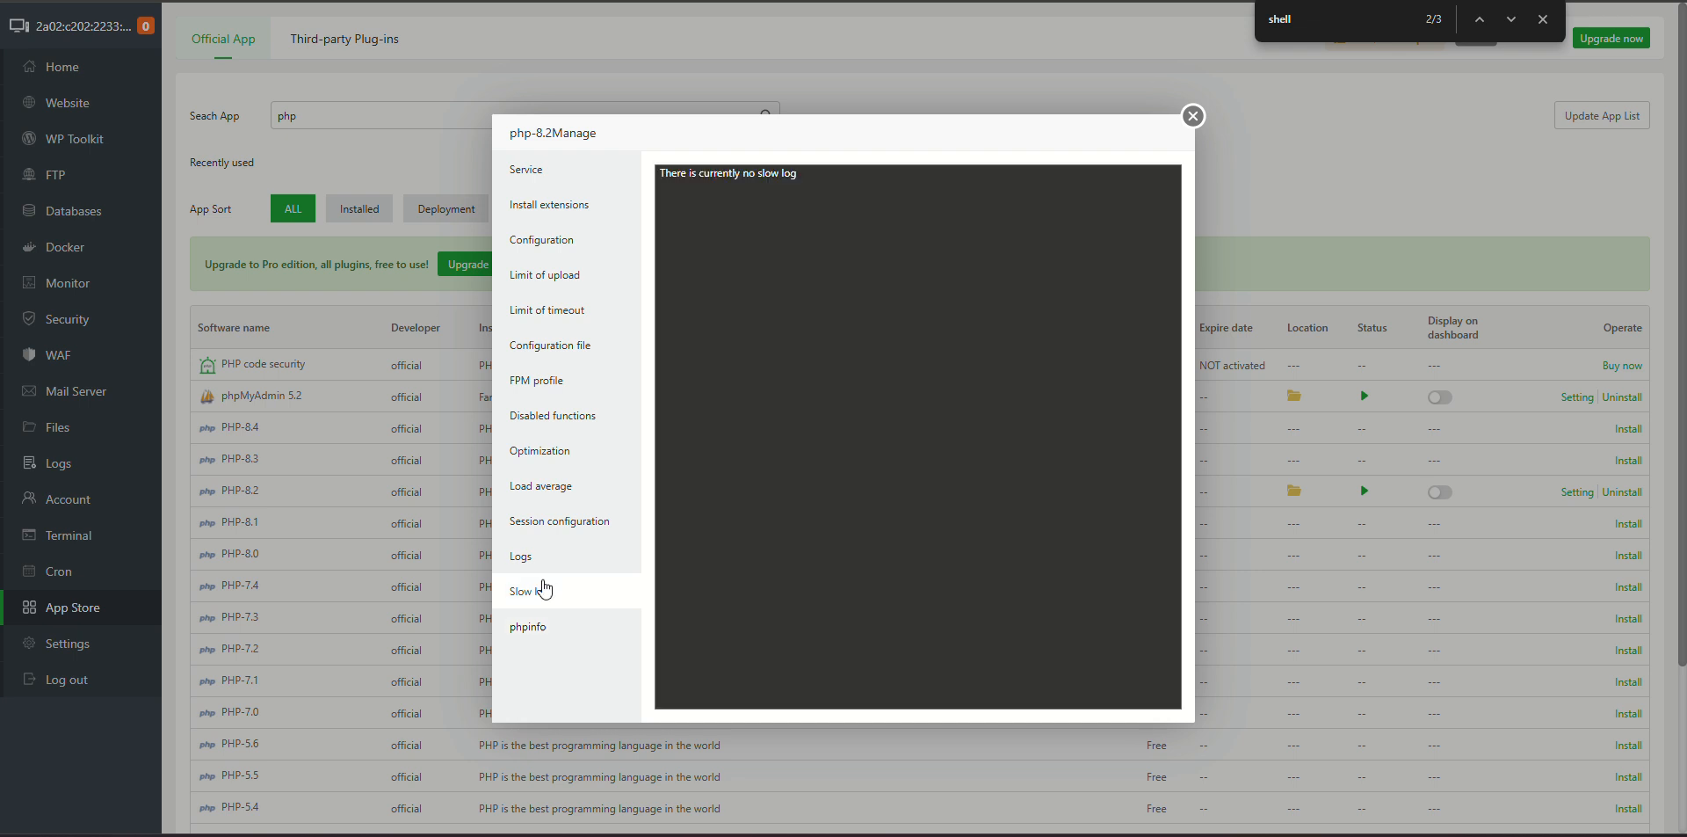
{"action": "left_click", "coordinate": [527, 559]}
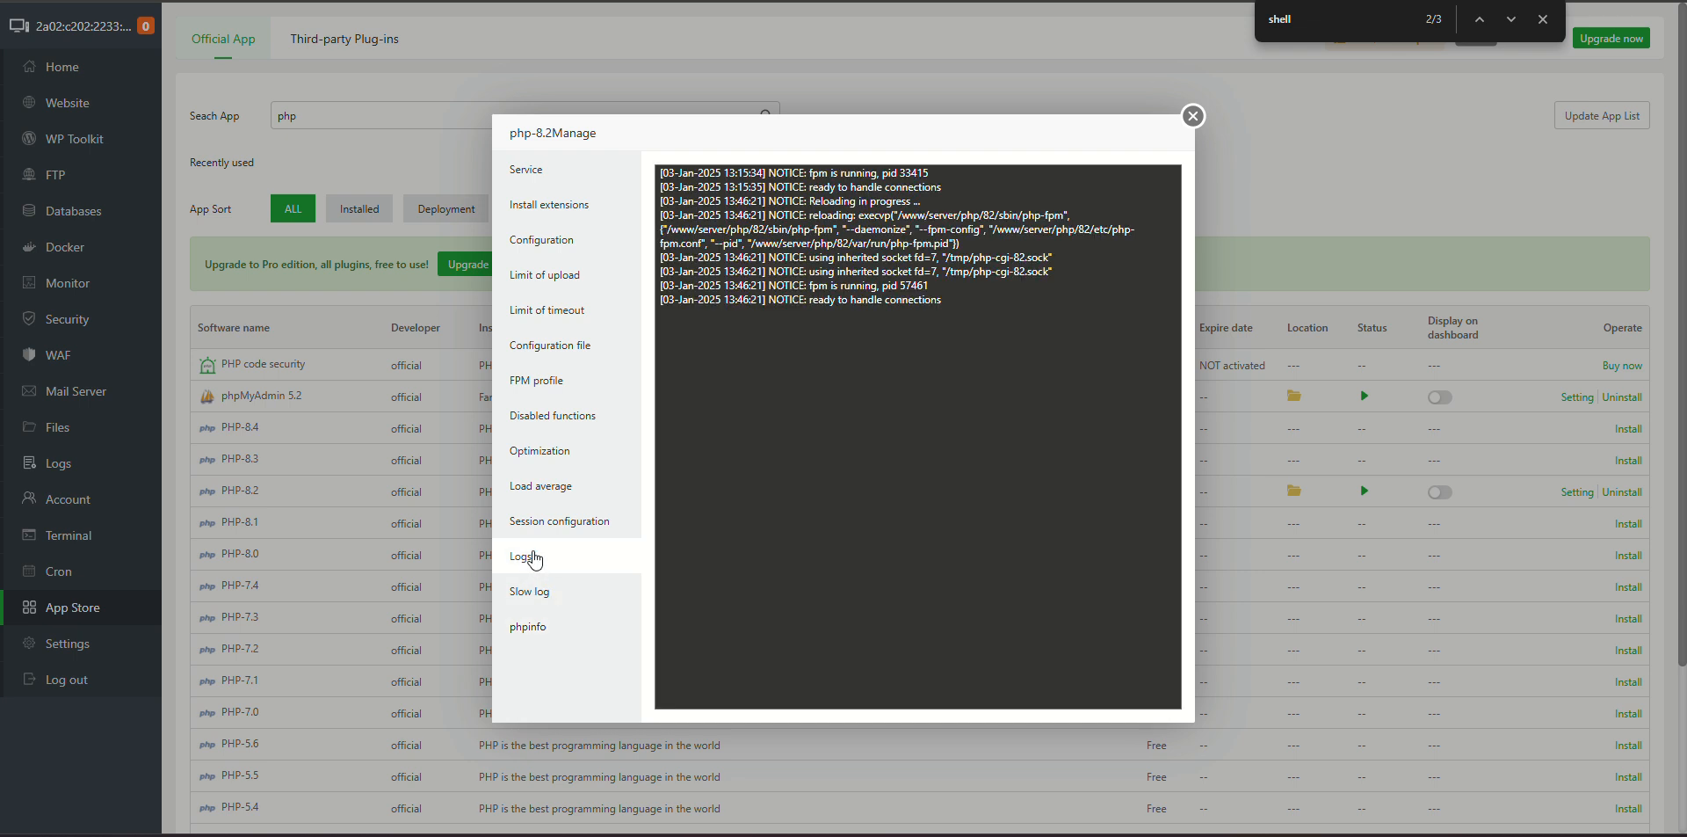
Review the available extensions for PHP-8.2 and install the fileinfo extension, confirming the installation.
{"action": "left_click", "coordinate": [554, 211]}
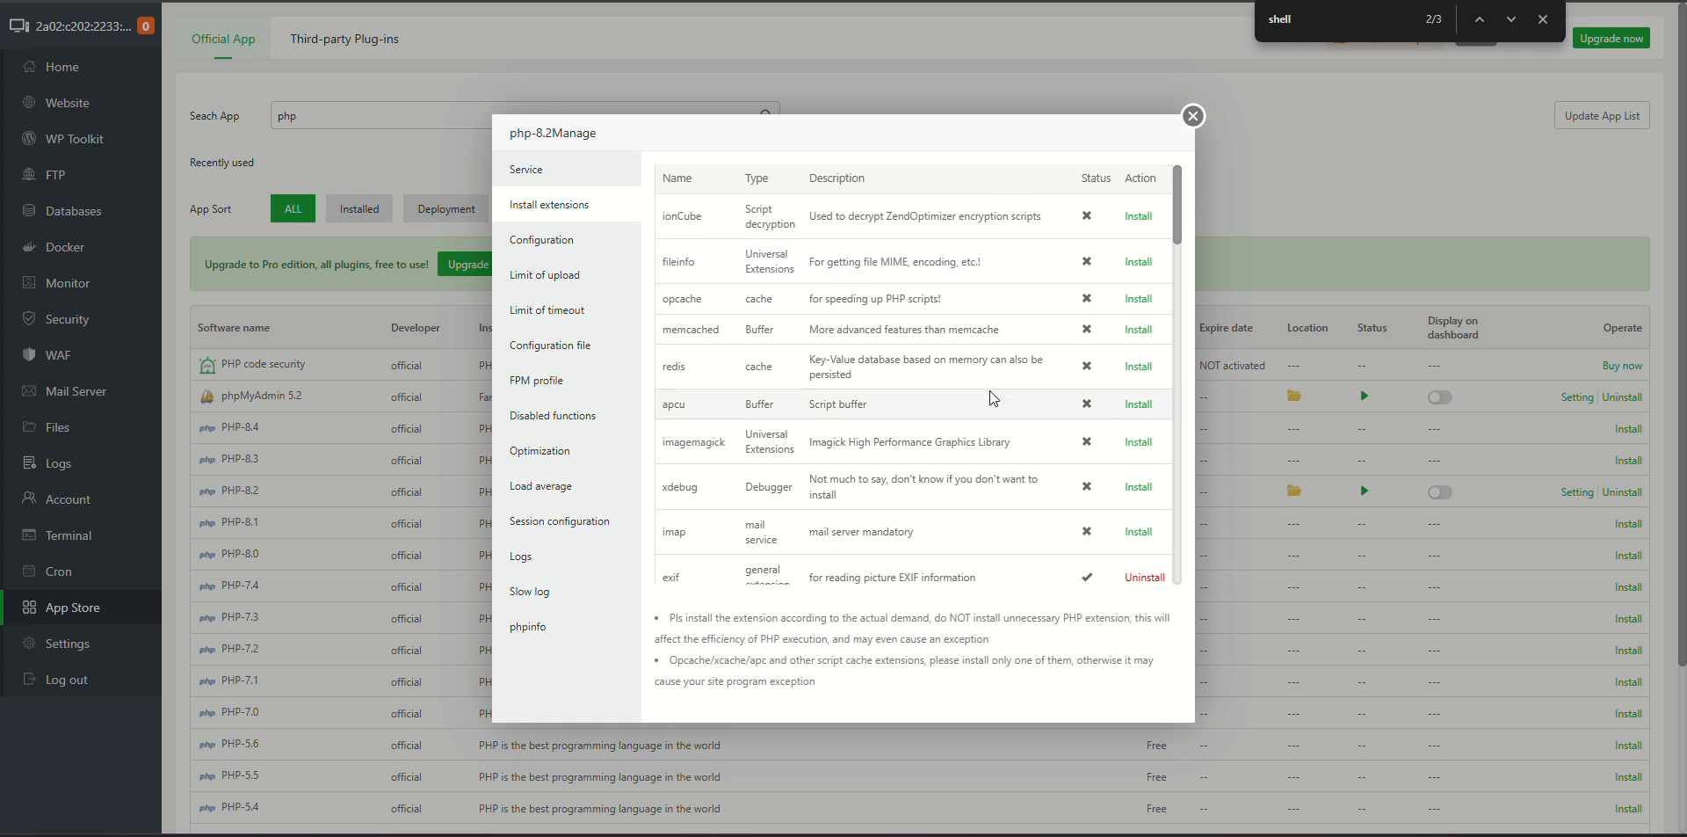
{"action": "scroll", "coordinate": [989, 391], "scroll_direction": "down", "scroll_amount": 3}
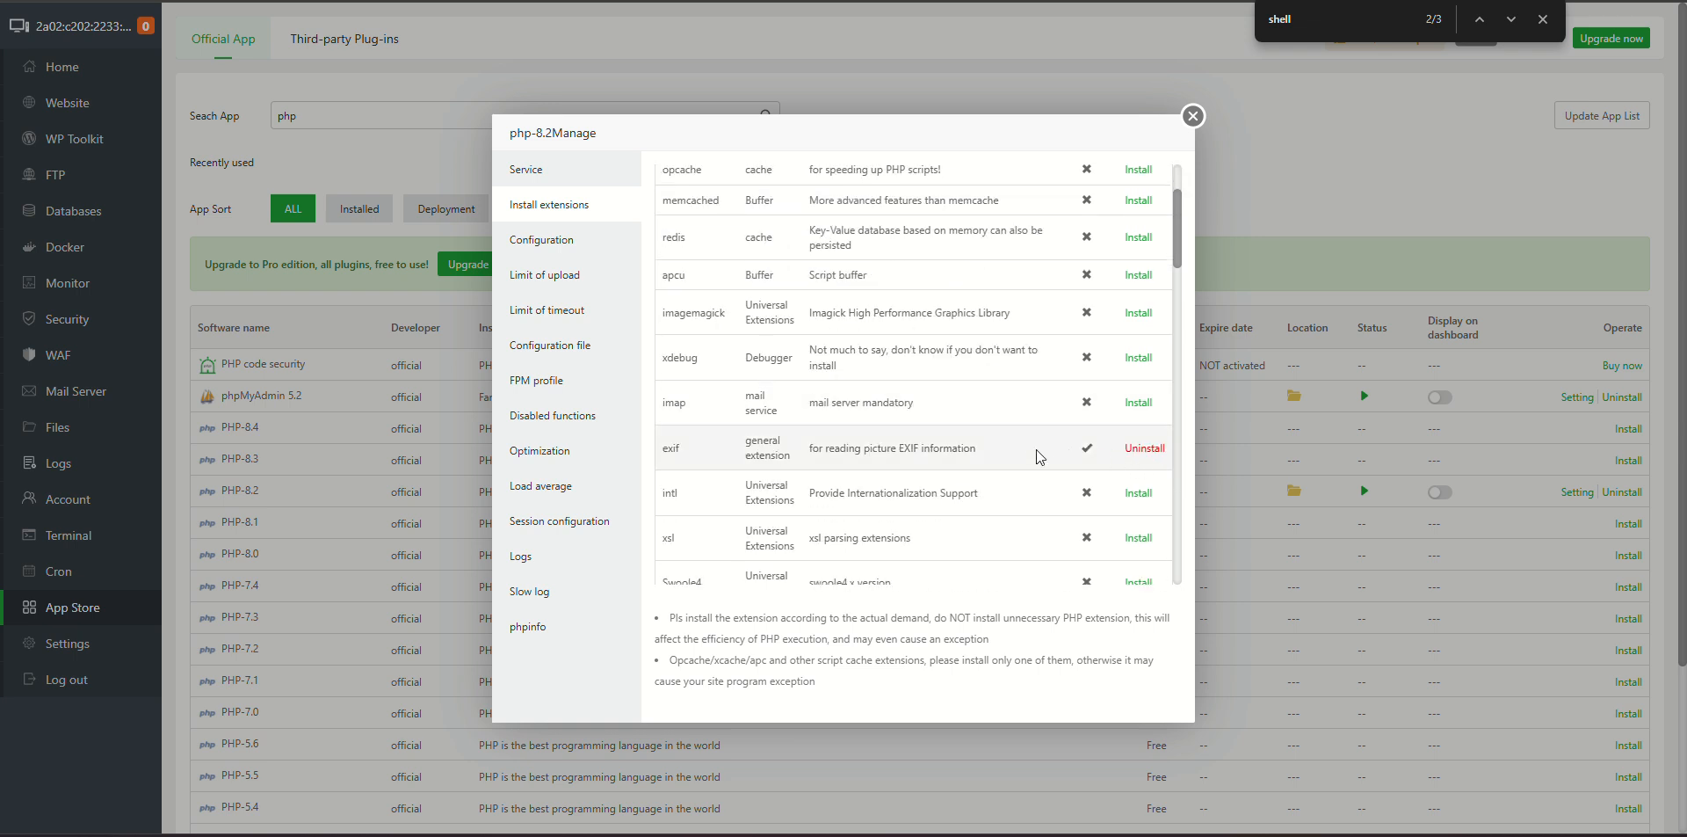
{"action": "scroll", "coordinate": [1050, 403], "scroll_direction": "up", "scroll_amount": 3}
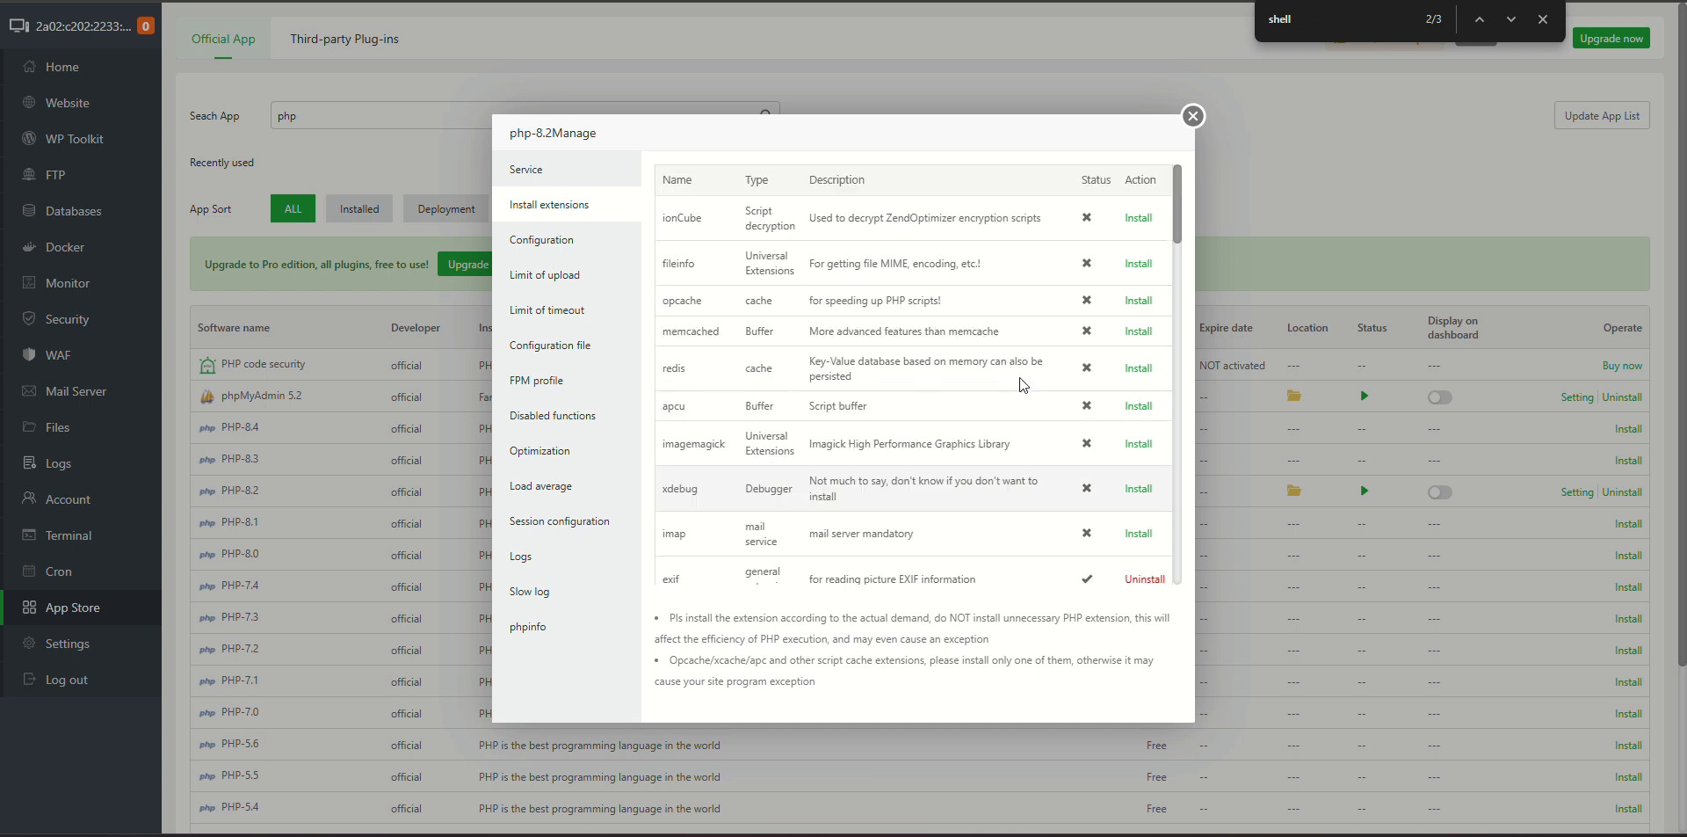
{"action": "left_click", "coordinate": [1145, 268]}
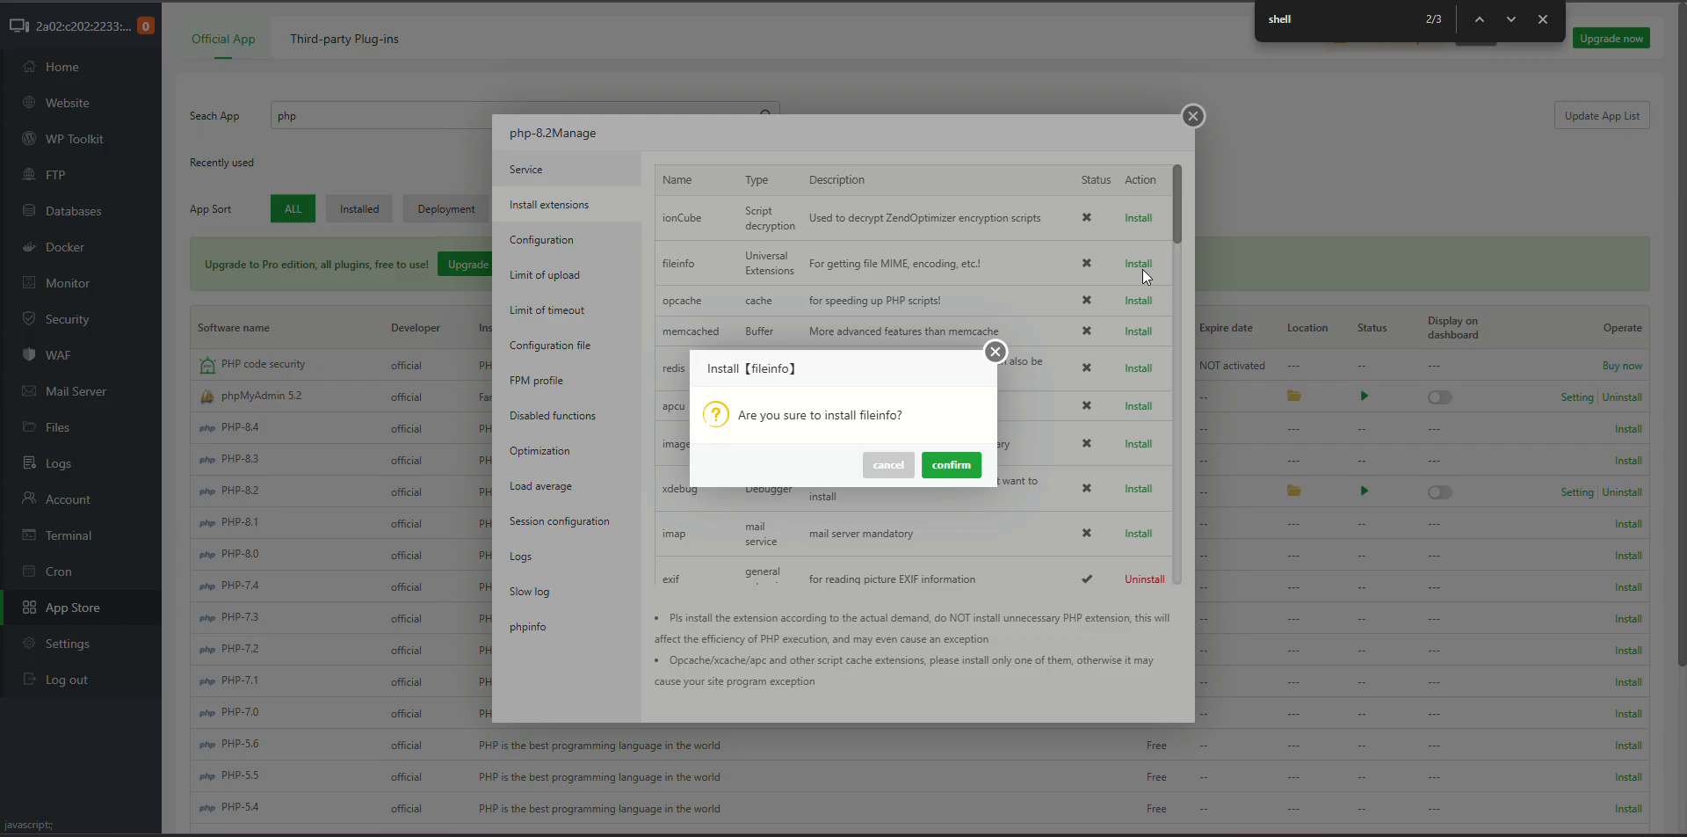
{"action": "left_click", "coordinate": [941, 463]}
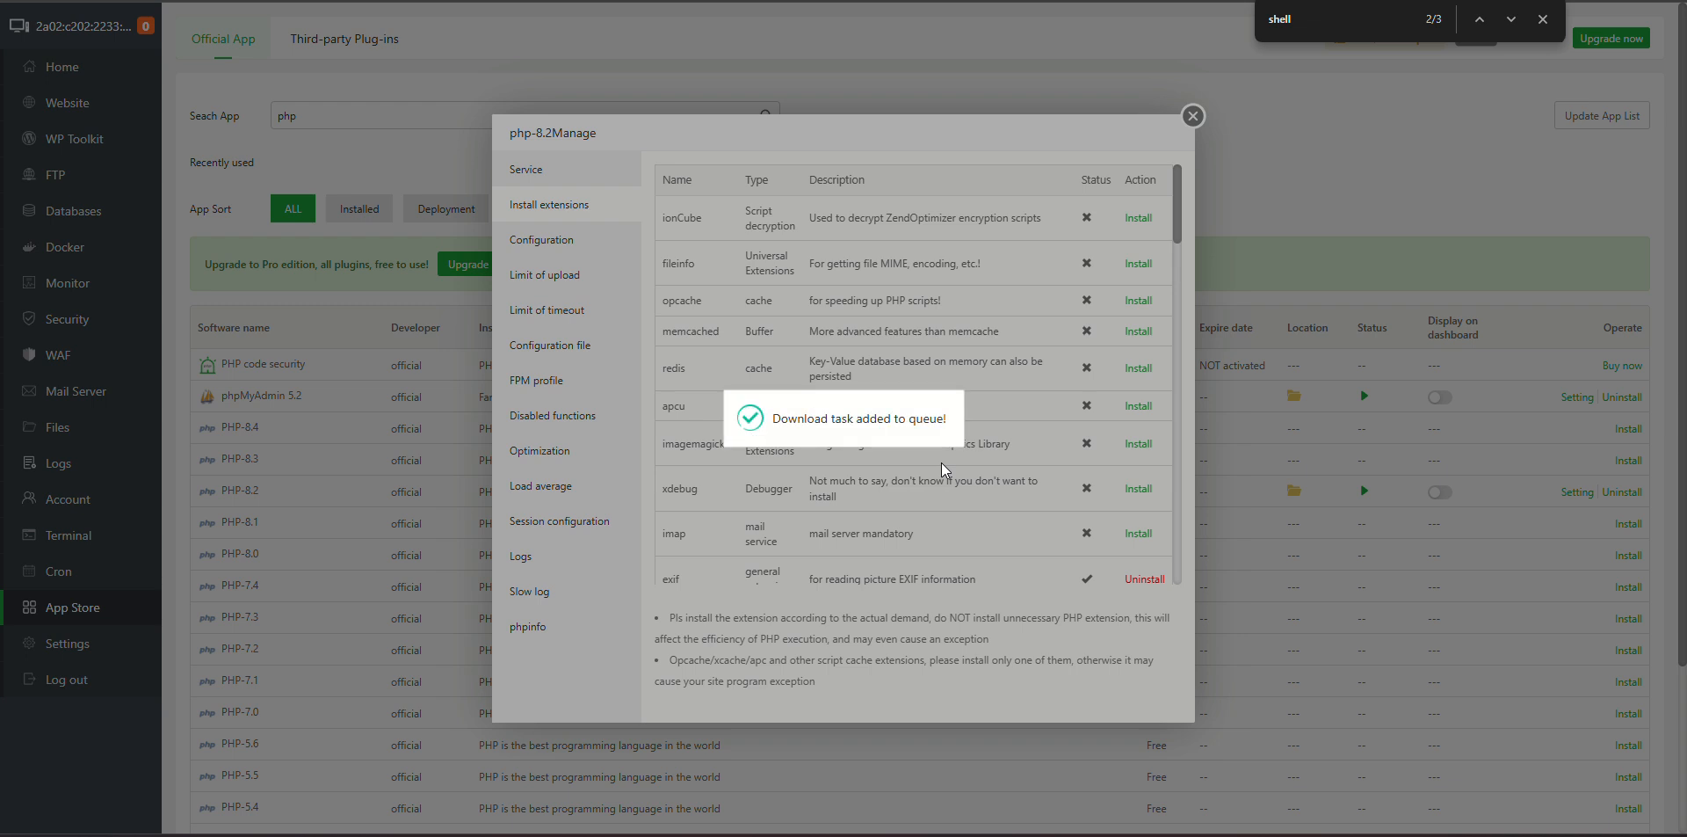